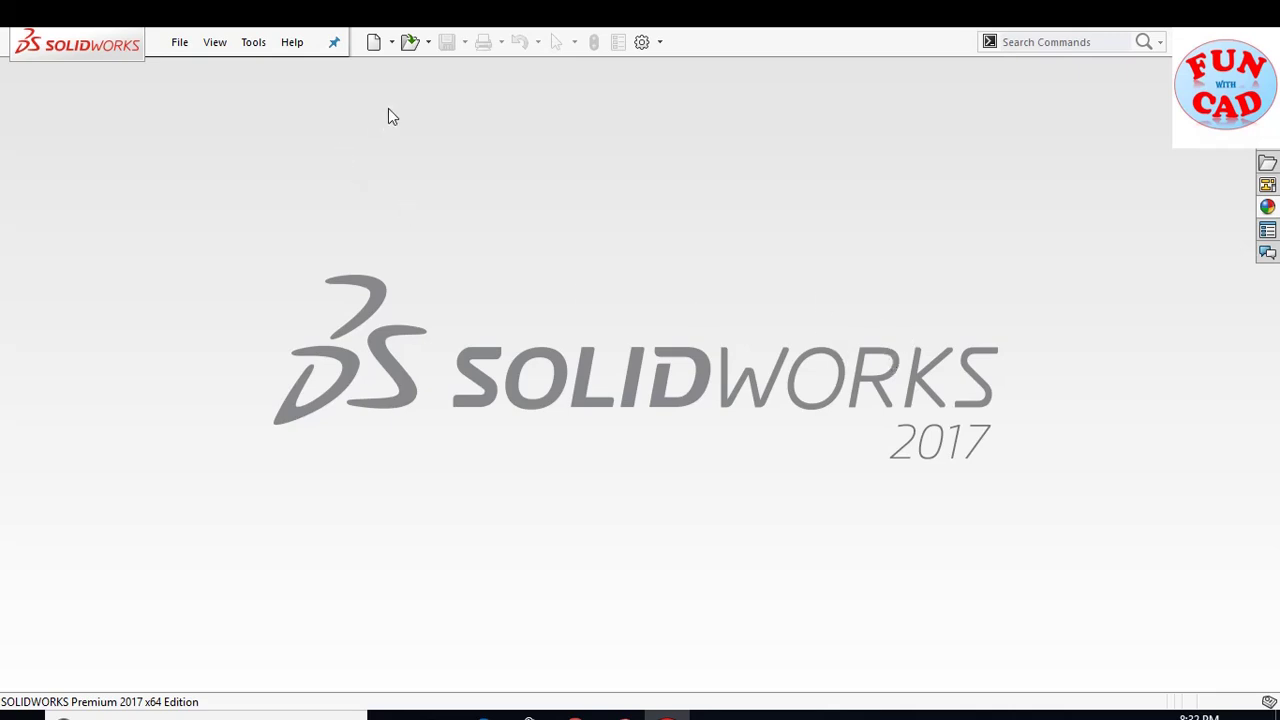
# Start a new SOLIDWORKS document from the New command.
pyautogui.click(375, 45)
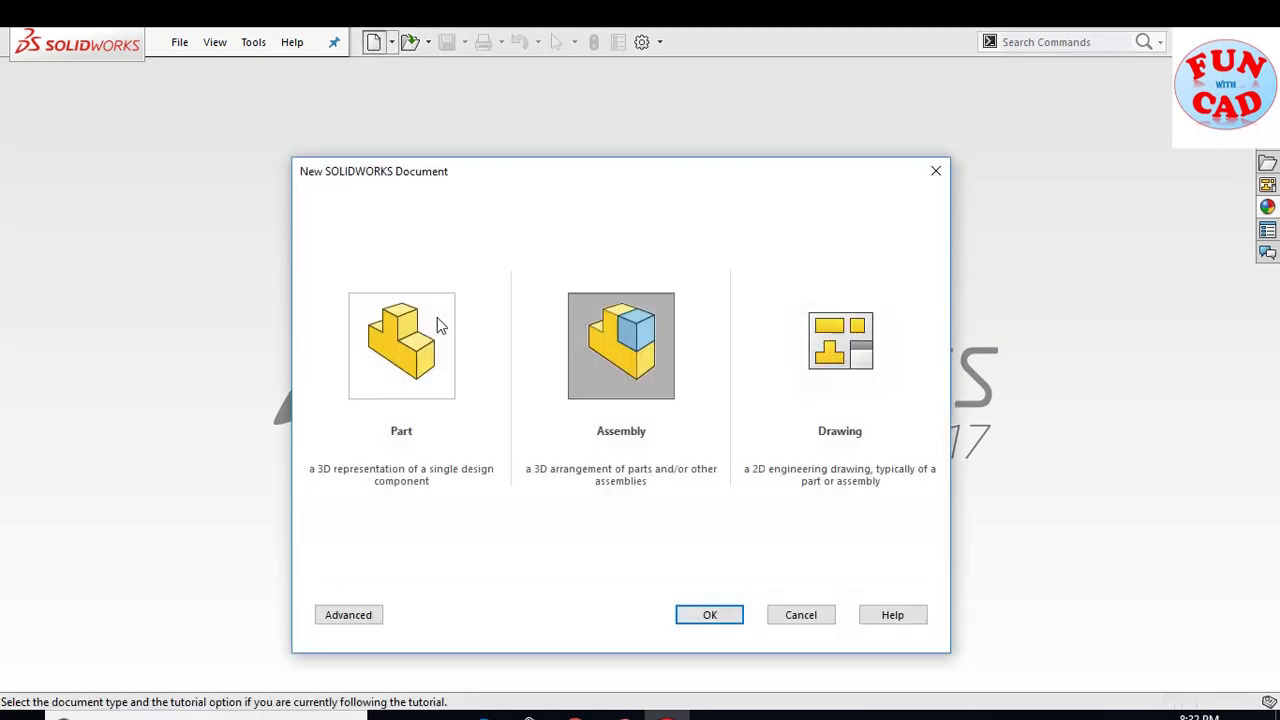
# Create the assembly, place the TRACK part at the origin, and switch units to MMGS.
pyautogui.click(731, 618)
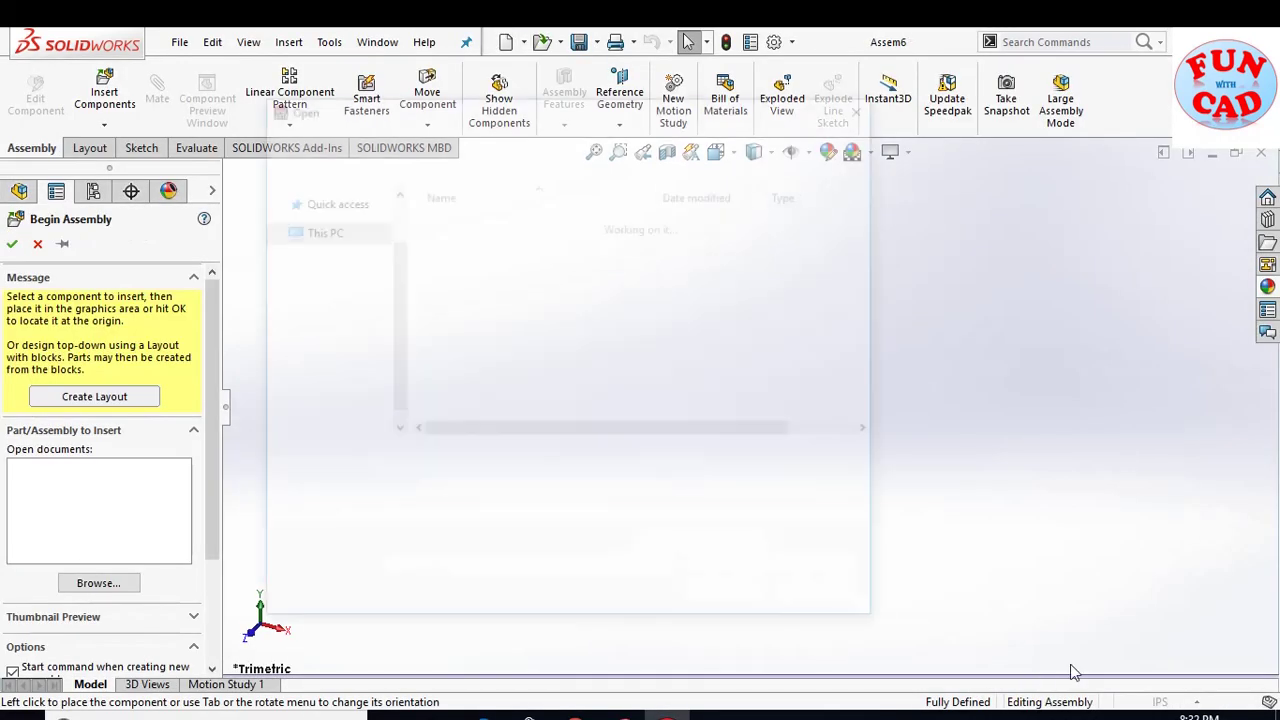
pyautogui.click(460, 240)
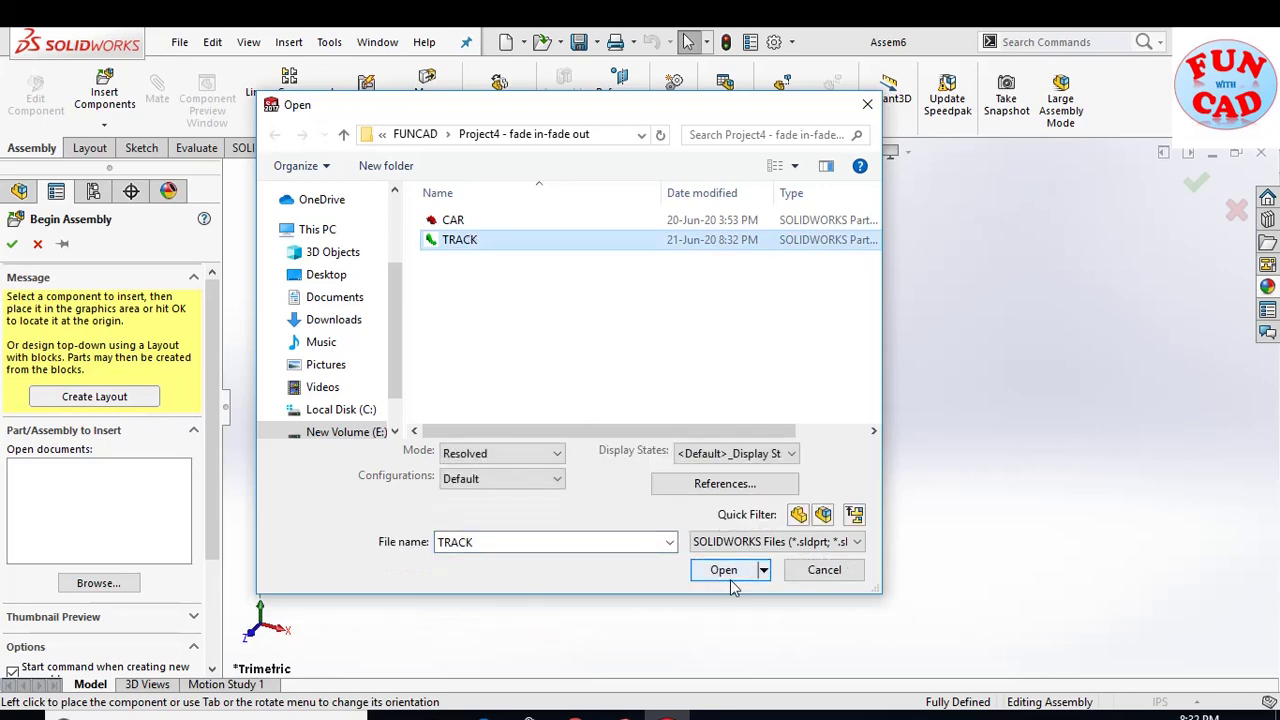
pyautogui.click(723, 600)
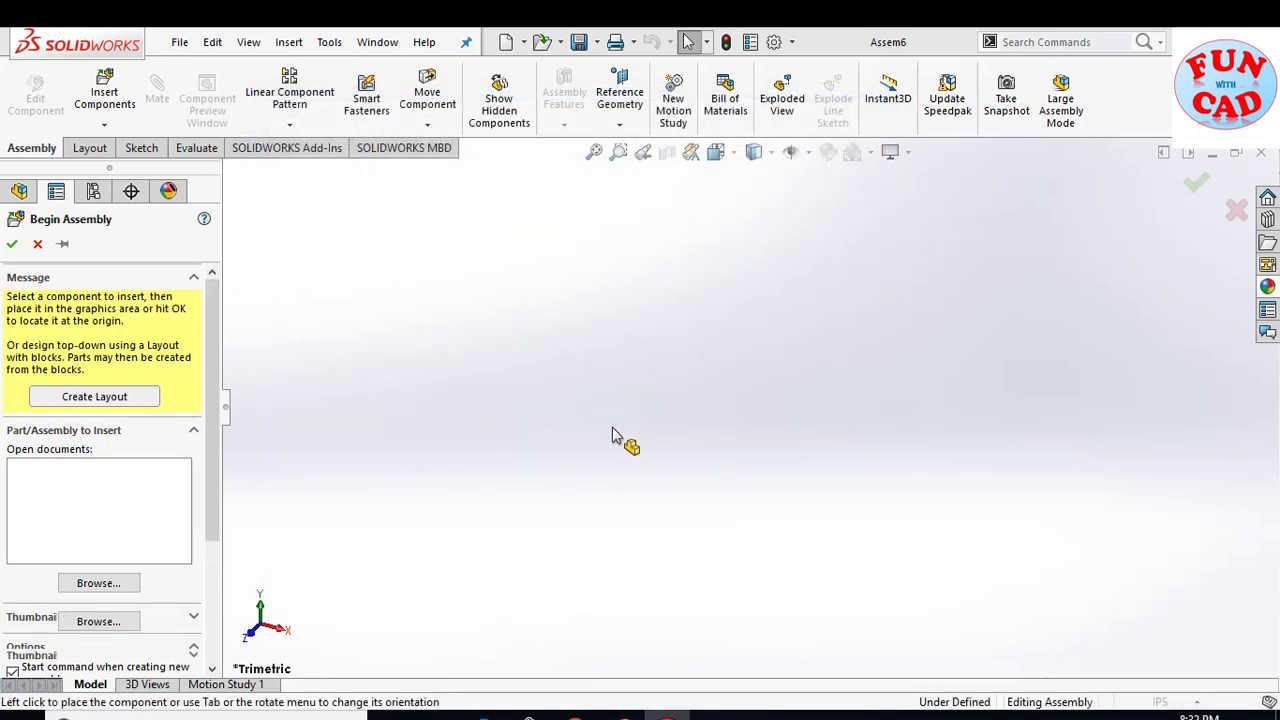
pyautogui.click(773, 535)
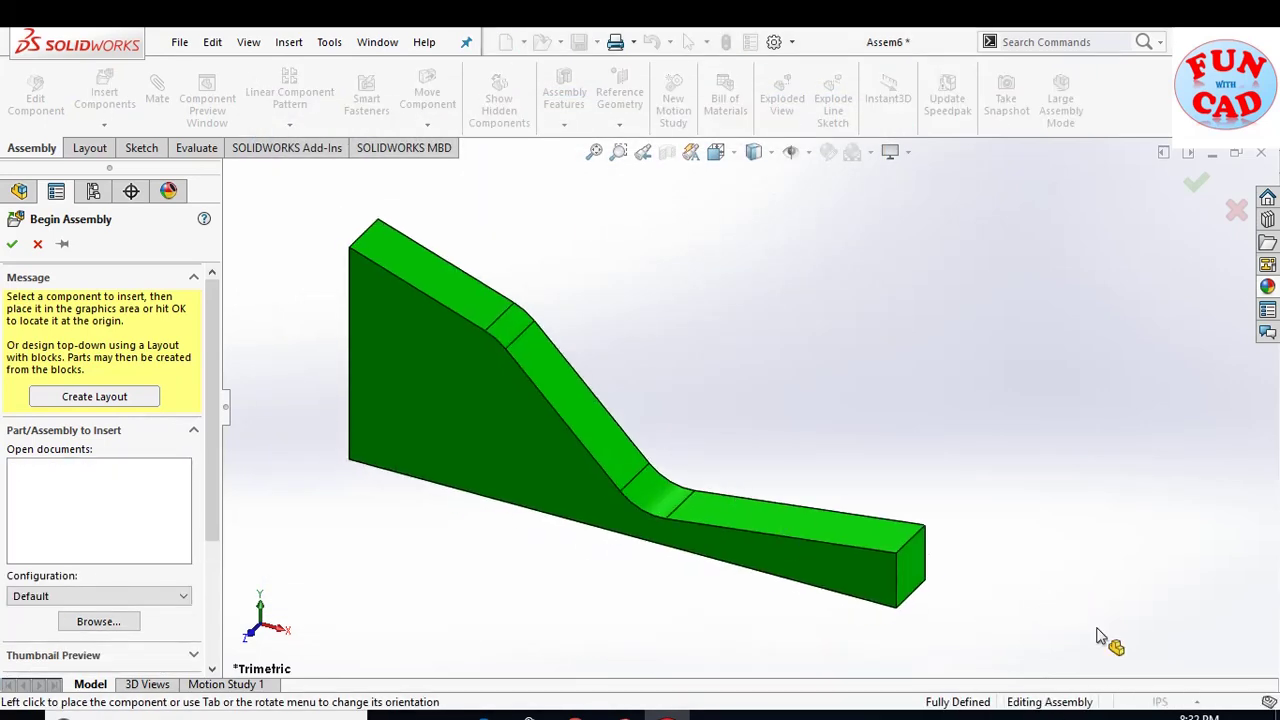
pyautogui.click(1165, 703)
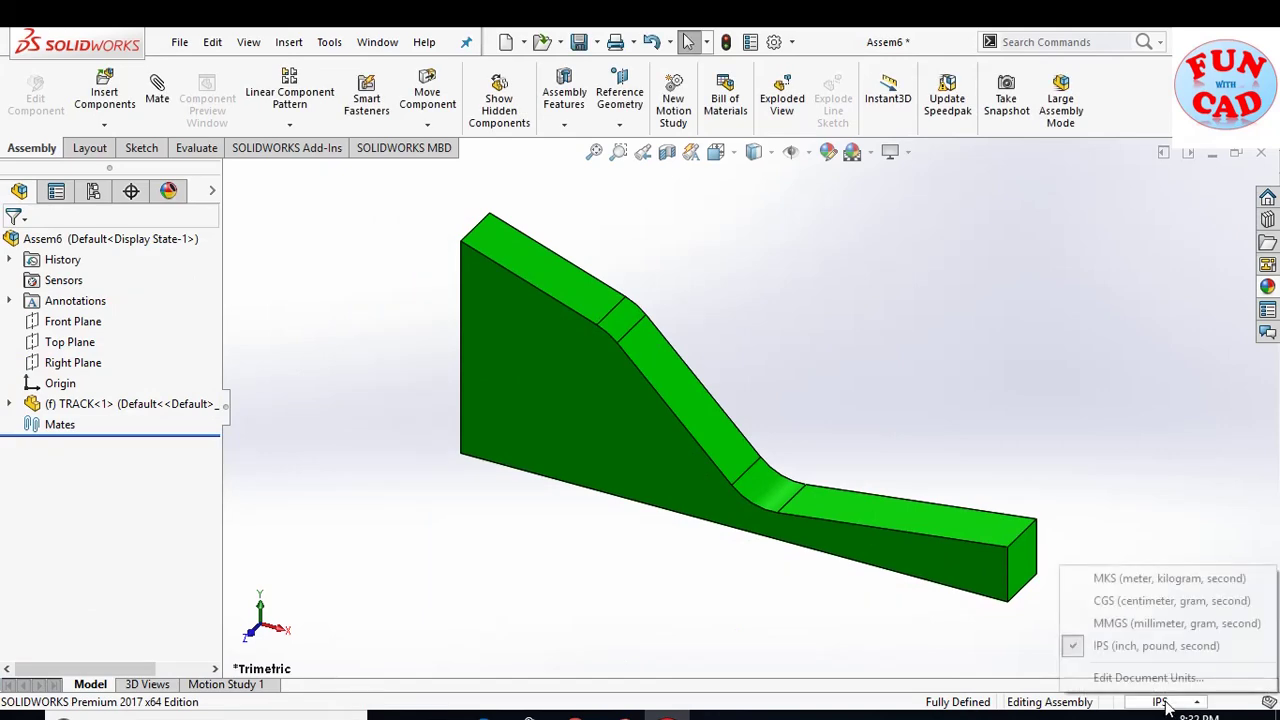
pyautogui.click(1120, 624)
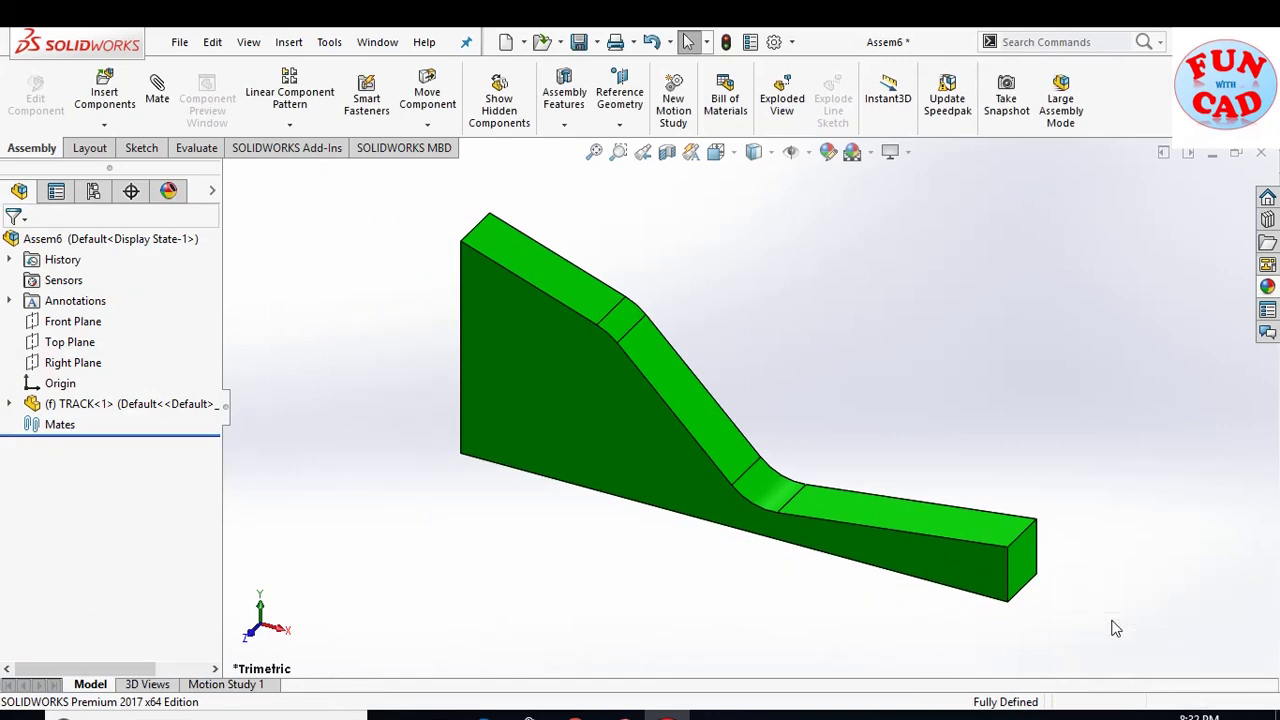
# Insert the CAR part and drop it above the track.
pyautogui.click(104, 92)
pyautogui.click(115, 563)
pyautogui.click(534, 218)
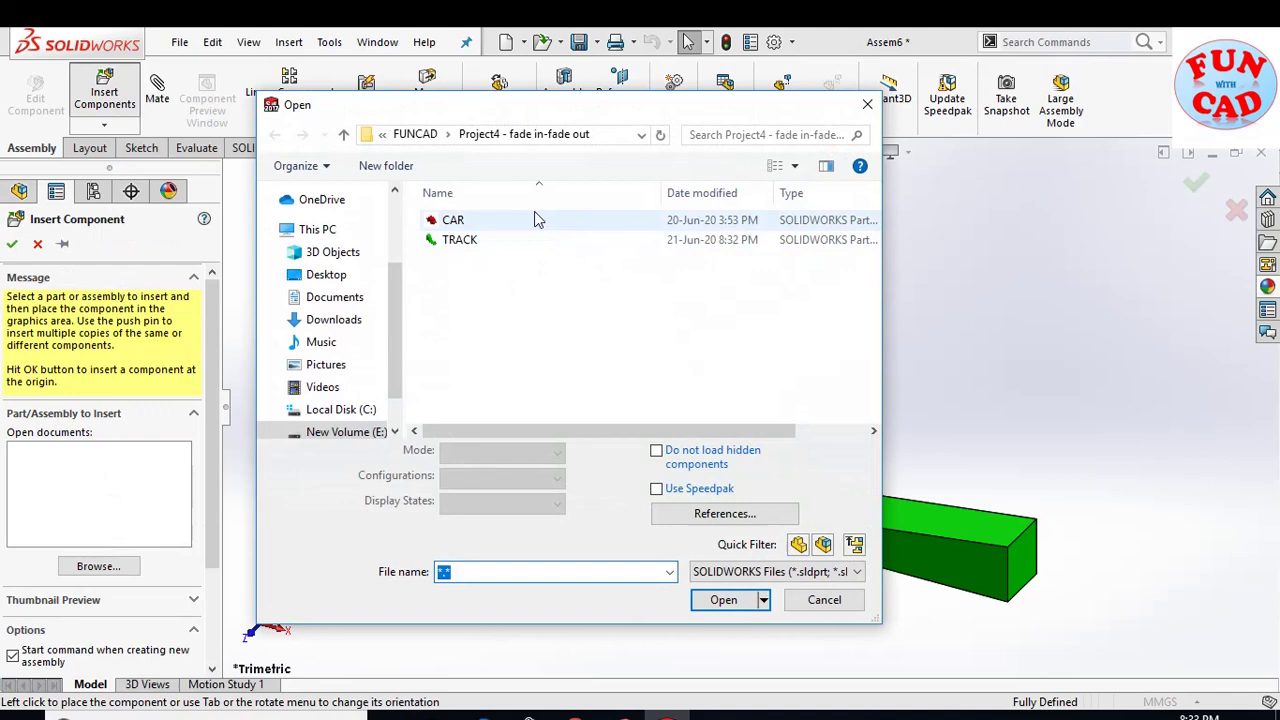
pyautogui.click(724, 569)
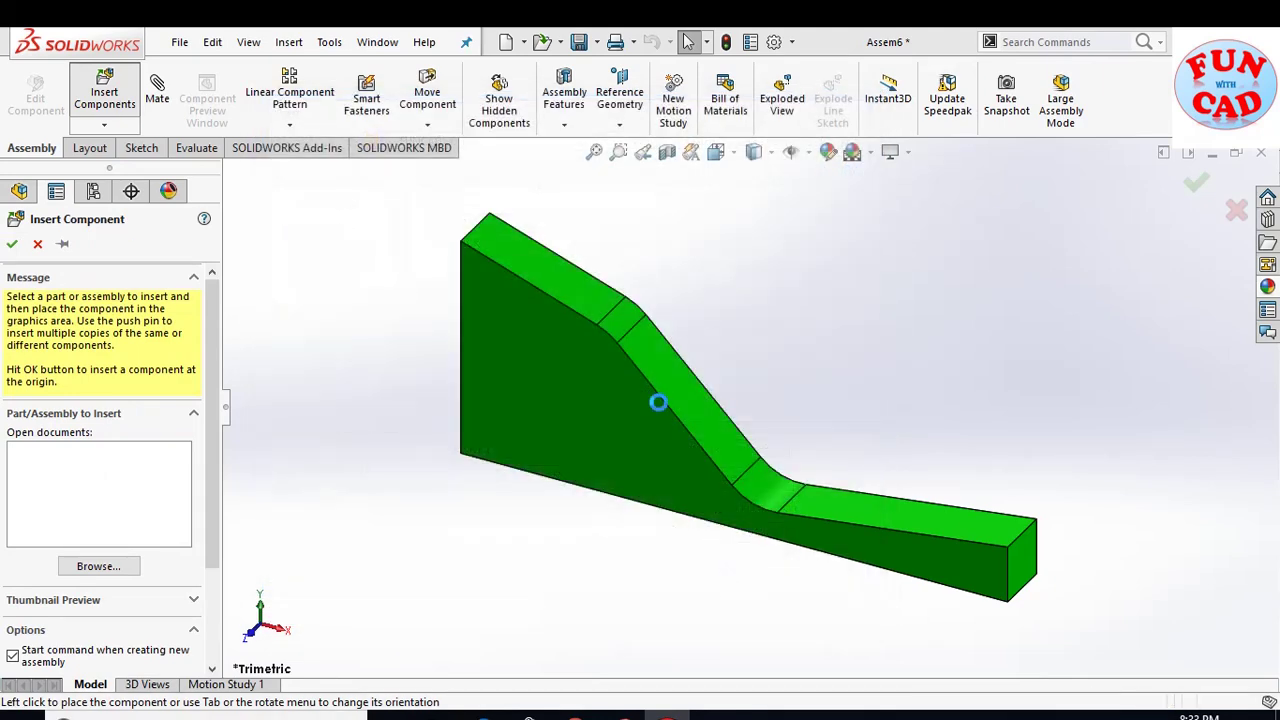
pyautogui.click(490, 194)
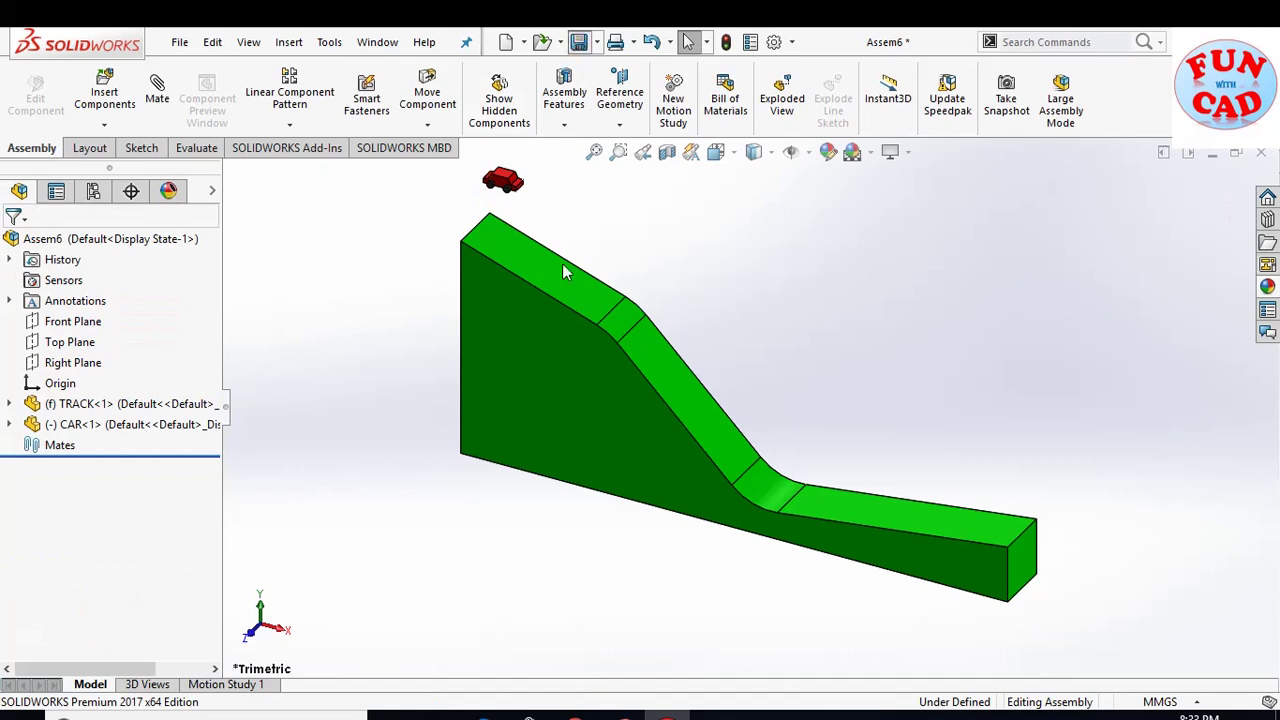
# Save the assembly as Assem6.
pyautogui.hotkey('ctrl', 's')
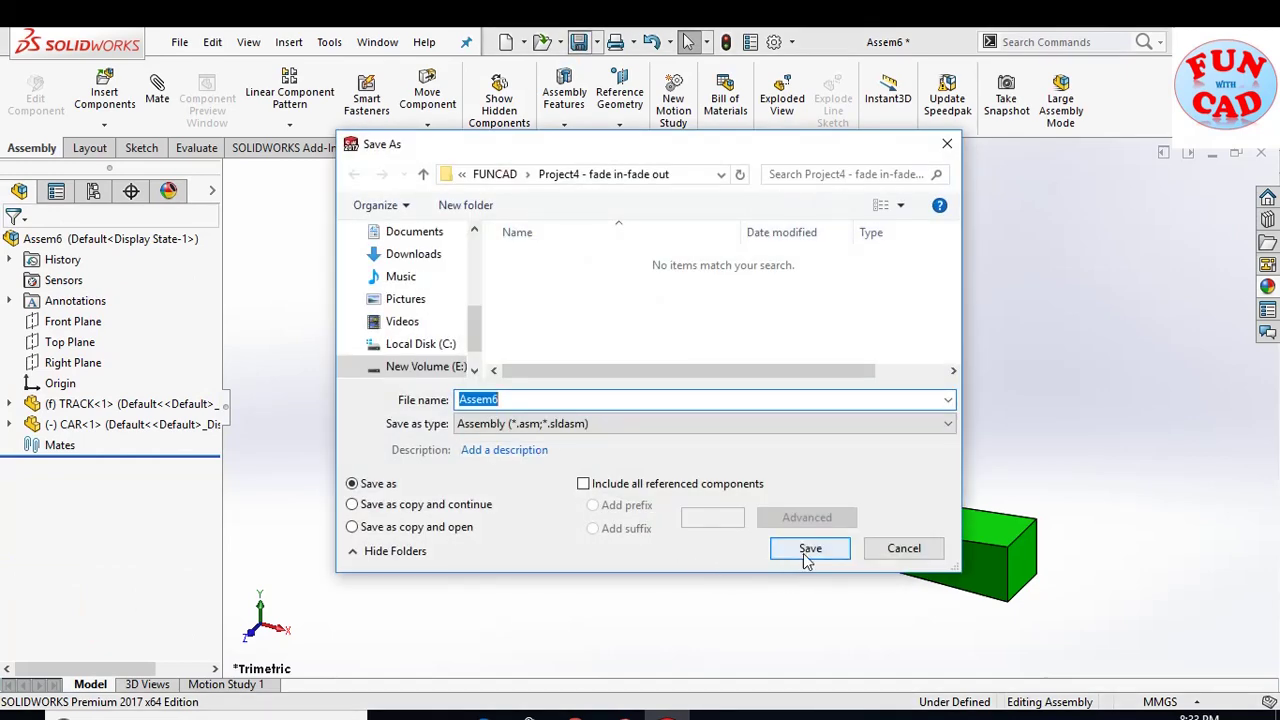
pyautogui.click(805, 556)
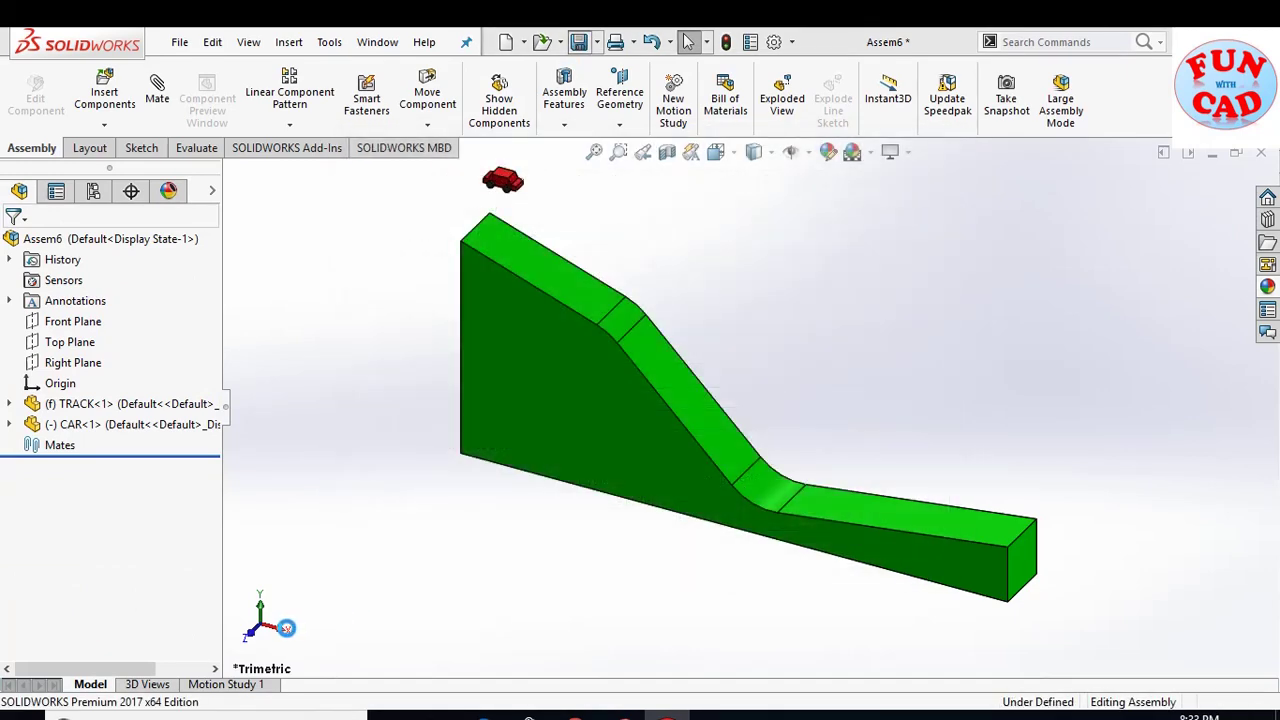
pyautogui.hotkey('ctrl', '4')
# Drag the car over the track and just above its top in Right and Front views.
pyautogui.click(594, 158)
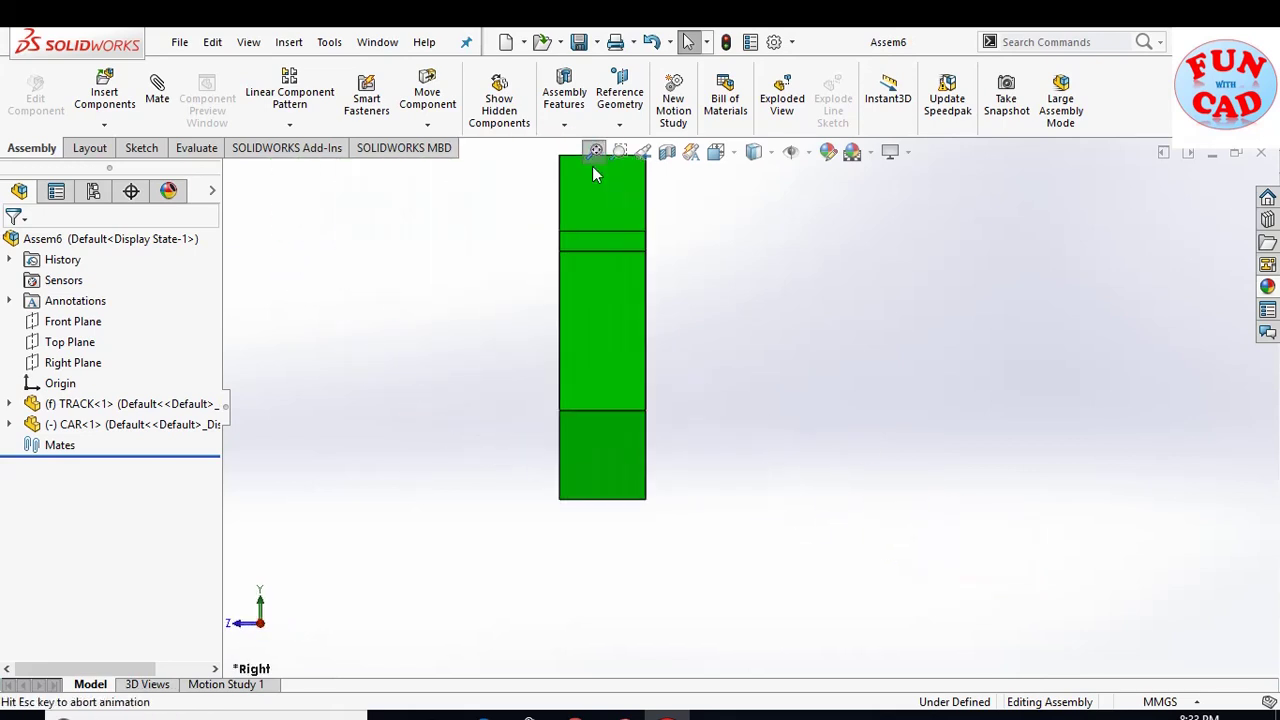
pyautogui.moveTo(805, 197); pyautogui.dragTo(714, 199)
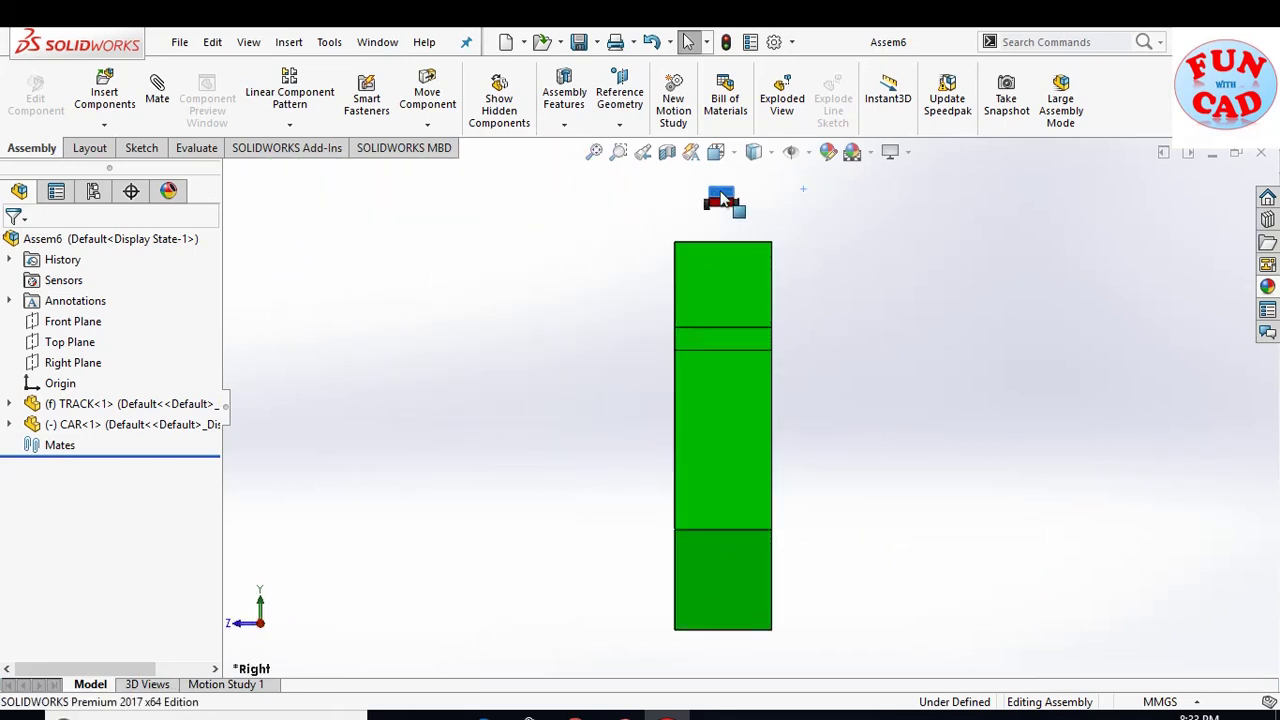
pyautogui.click(249, 630)
pyautogui.click(594, 151)
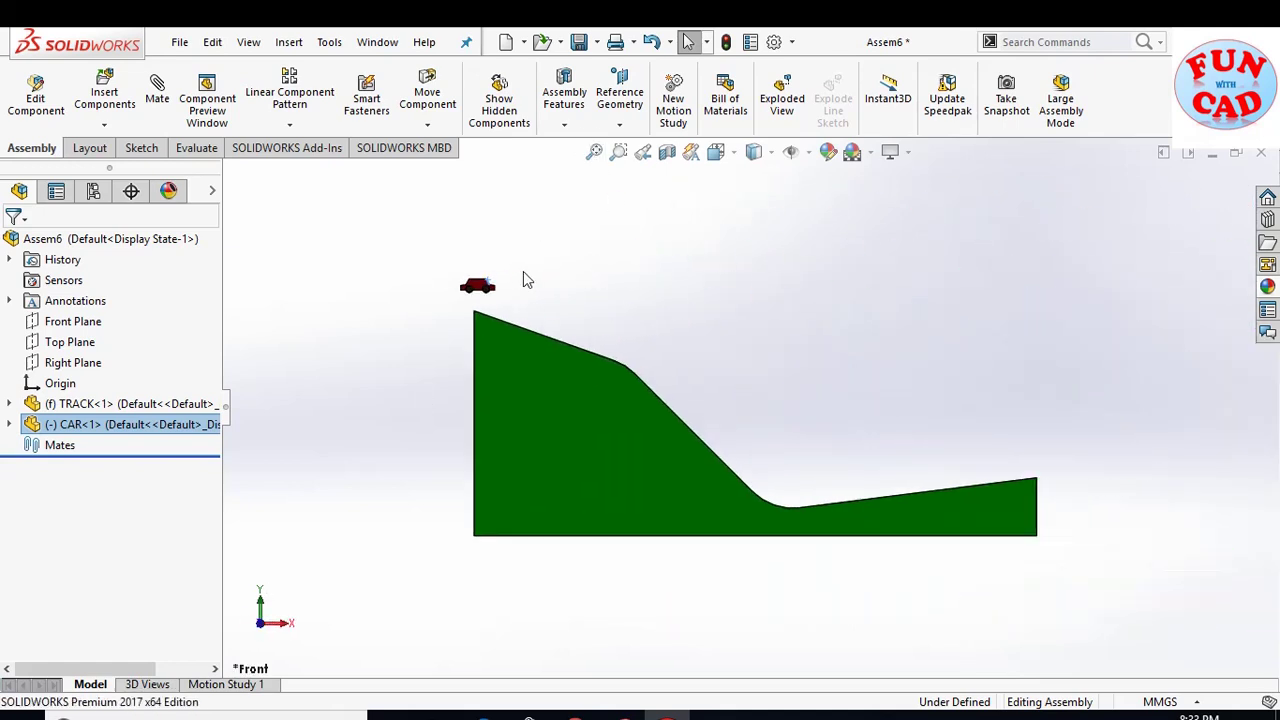
pyautogui.scroll(-5, 523, 271)
pyautogui.moveTo(490, 362); pyautogui.dragTo(534, 378)
pyautogui.scroll(2, 669, 415)
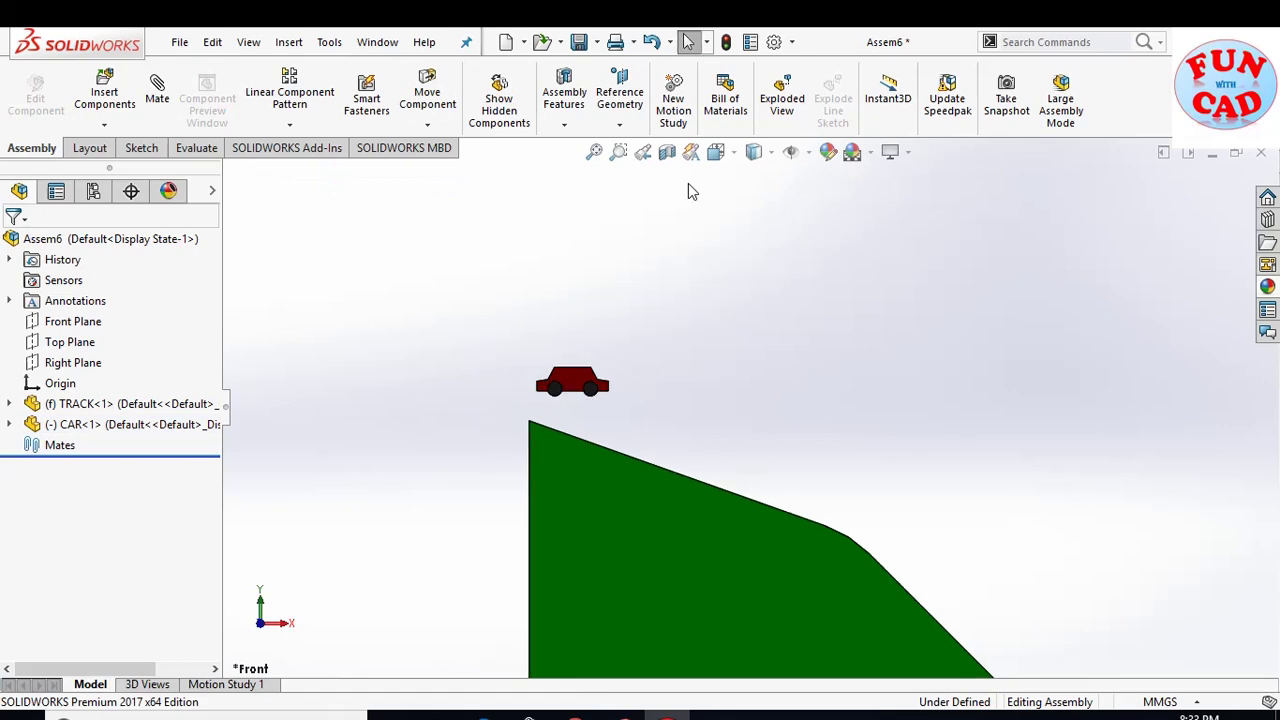
# Return to the isometric view and save the assembly.
pyautogui.click(717, 152)
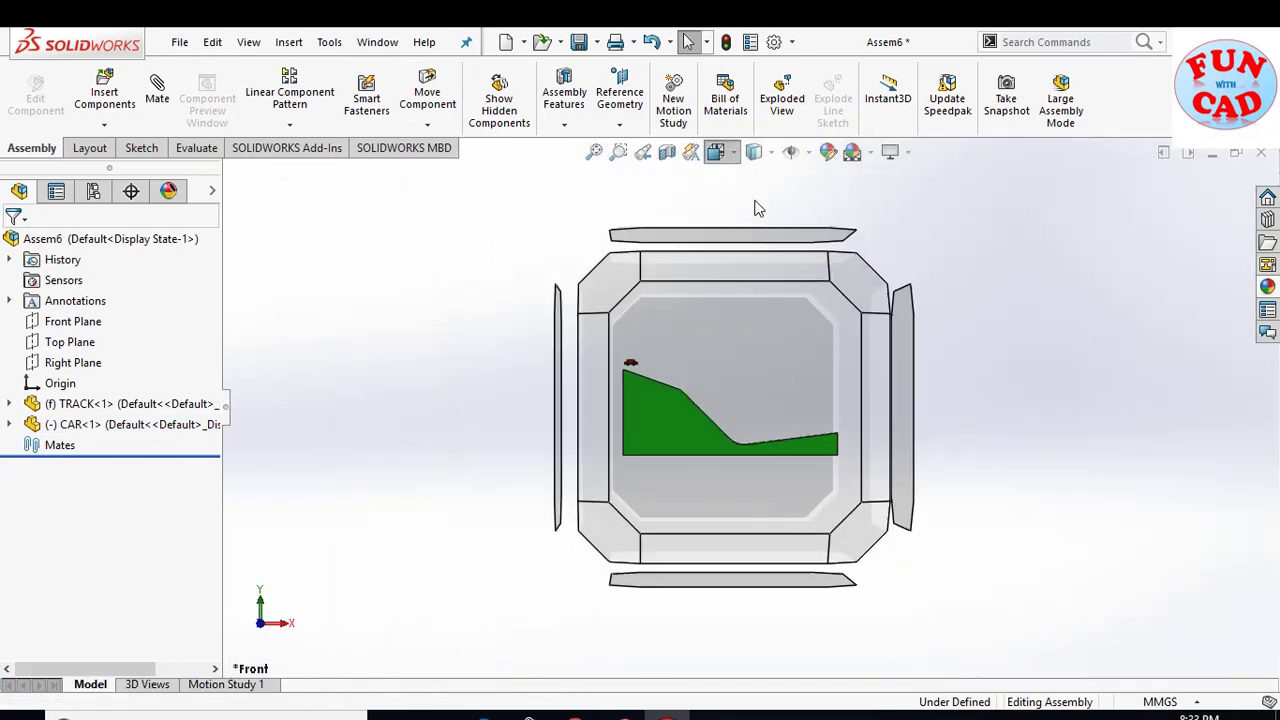
pyautogui.click(820, 204)
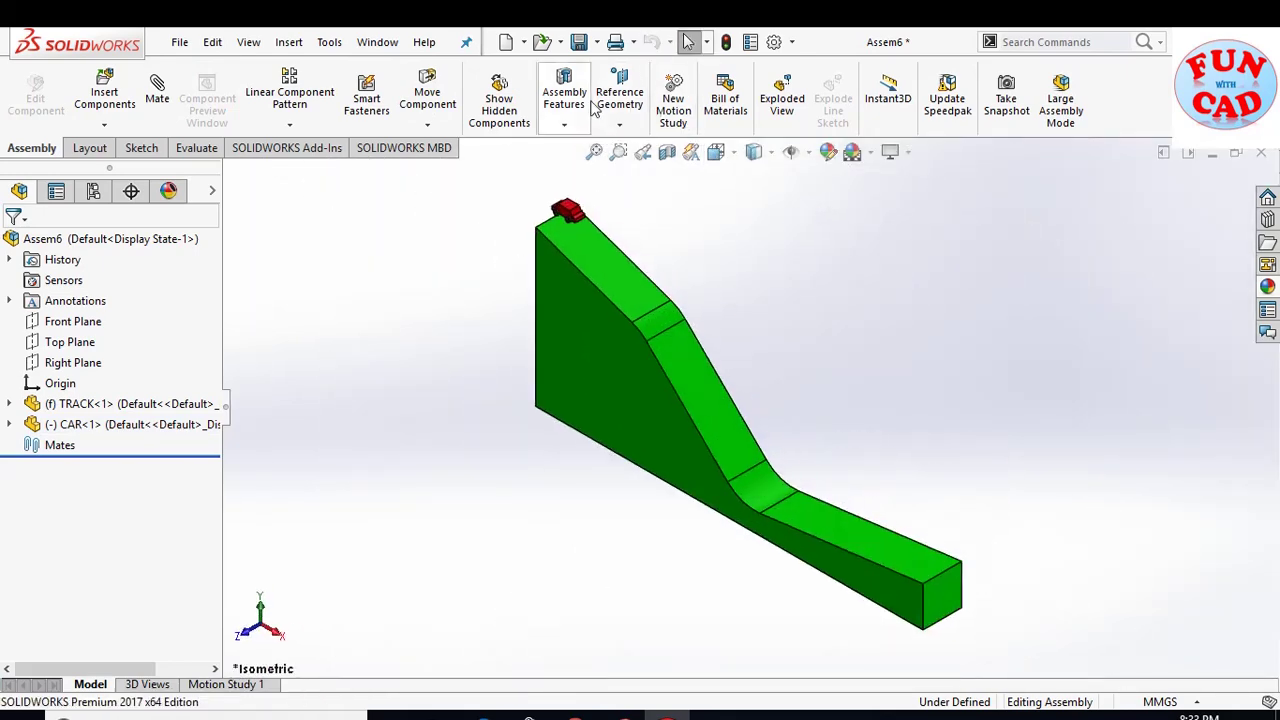
pyautogui.click(579, 43)
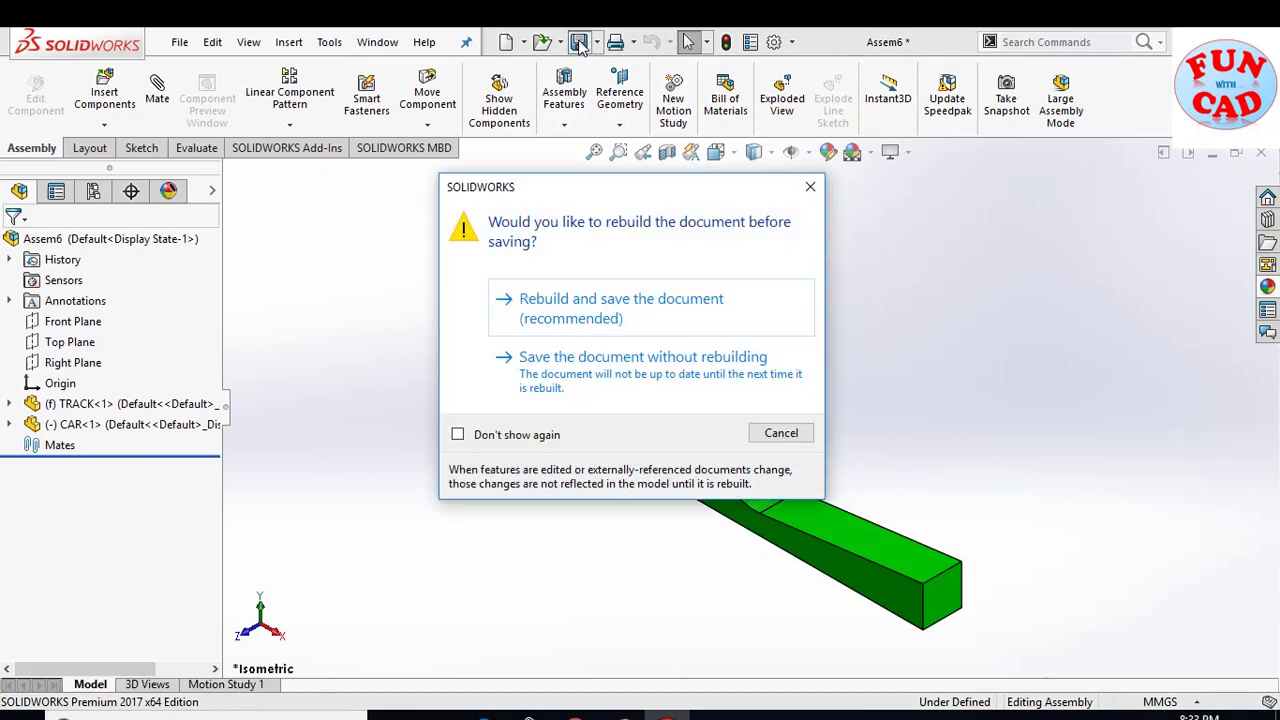
pyautogui.click(592, 313)
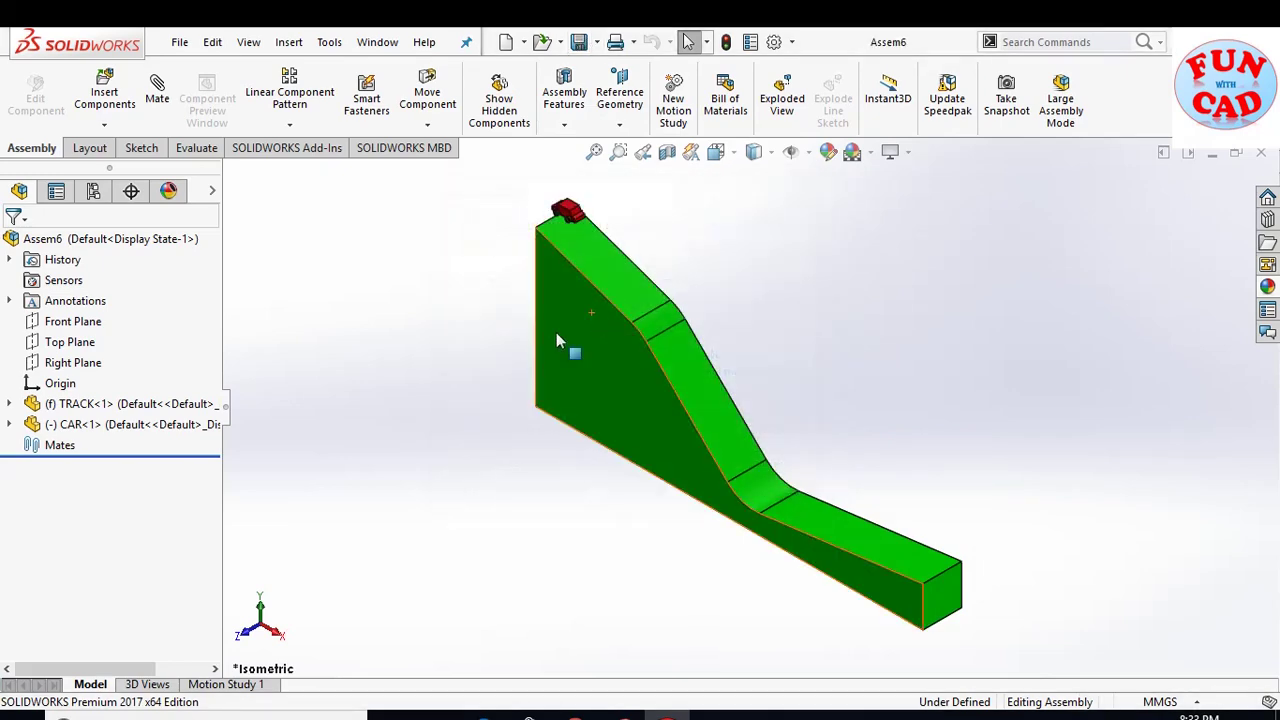
# Open Motion Study 1 and expand its MotionManager timeline.
pyautogui.click(250, 686)
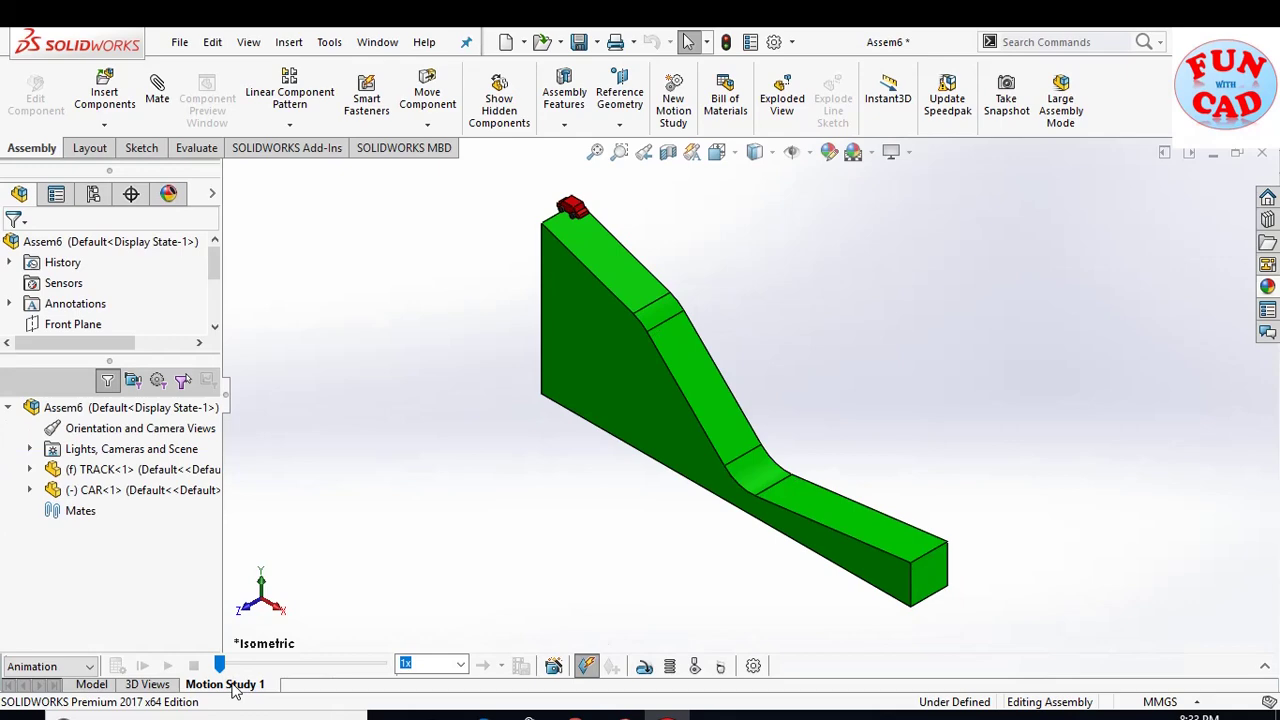
pyautogui.click(1266, 664)
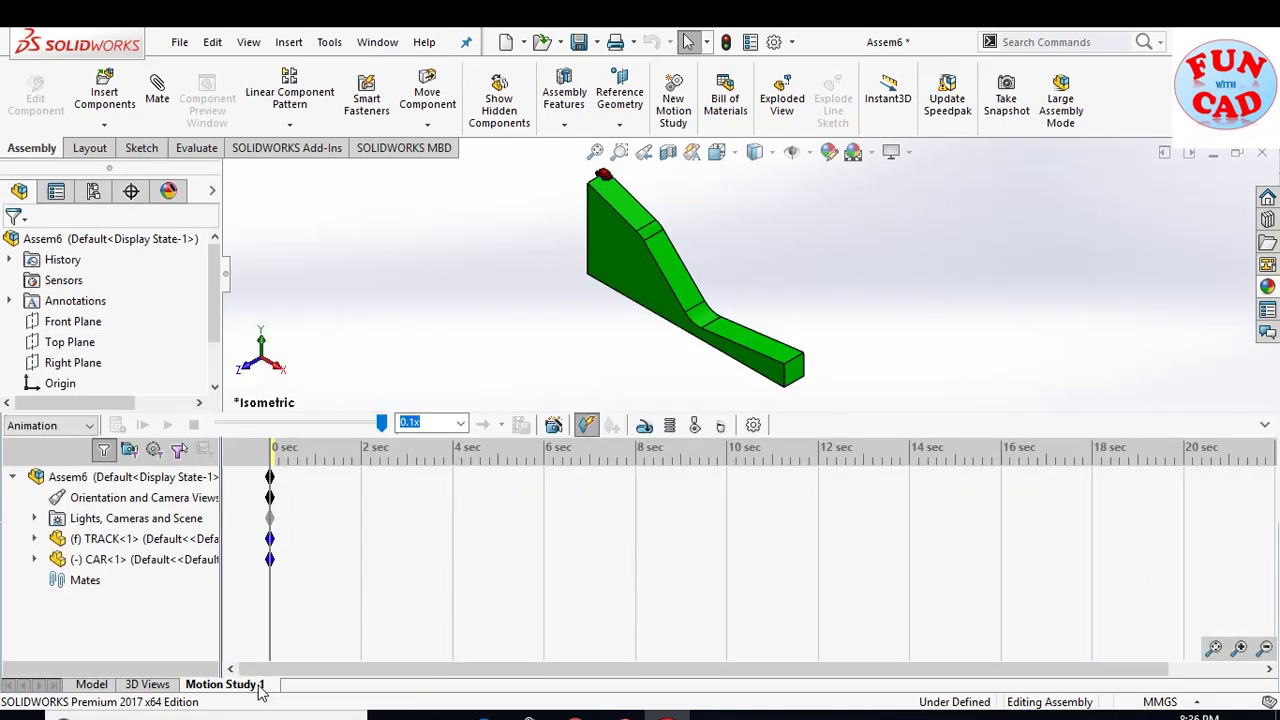
pyautogui.click(753, 426)
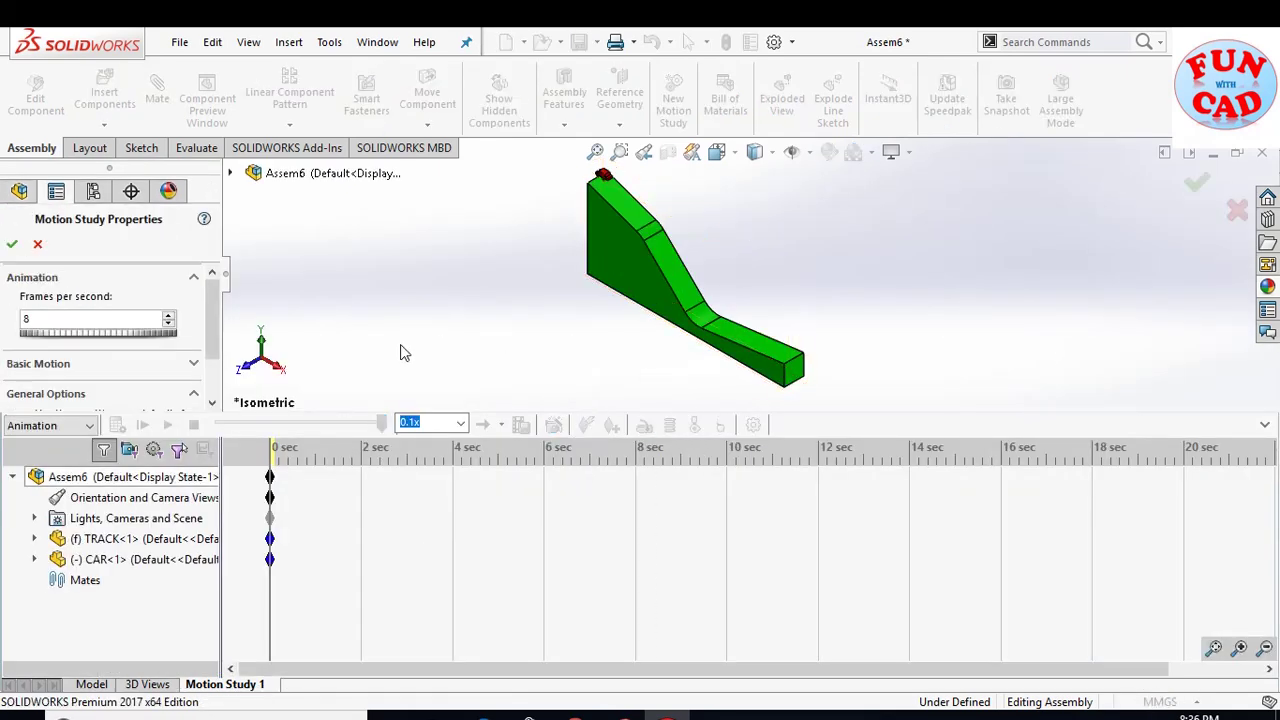
pyautogui.click(18, 245)
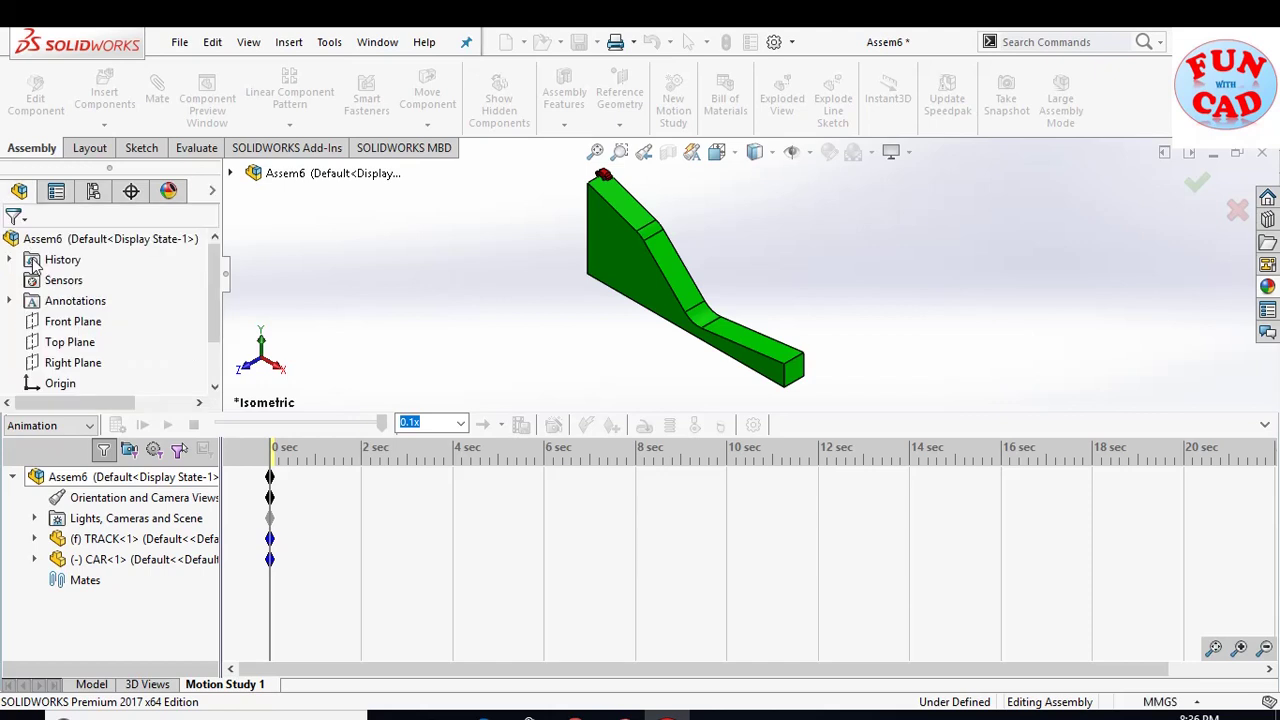
# Set the study type to Basic Motion and accept its properties at 150 frames per second.
pyautogui.click(59, 426)
pyautogui.click(40, 453)
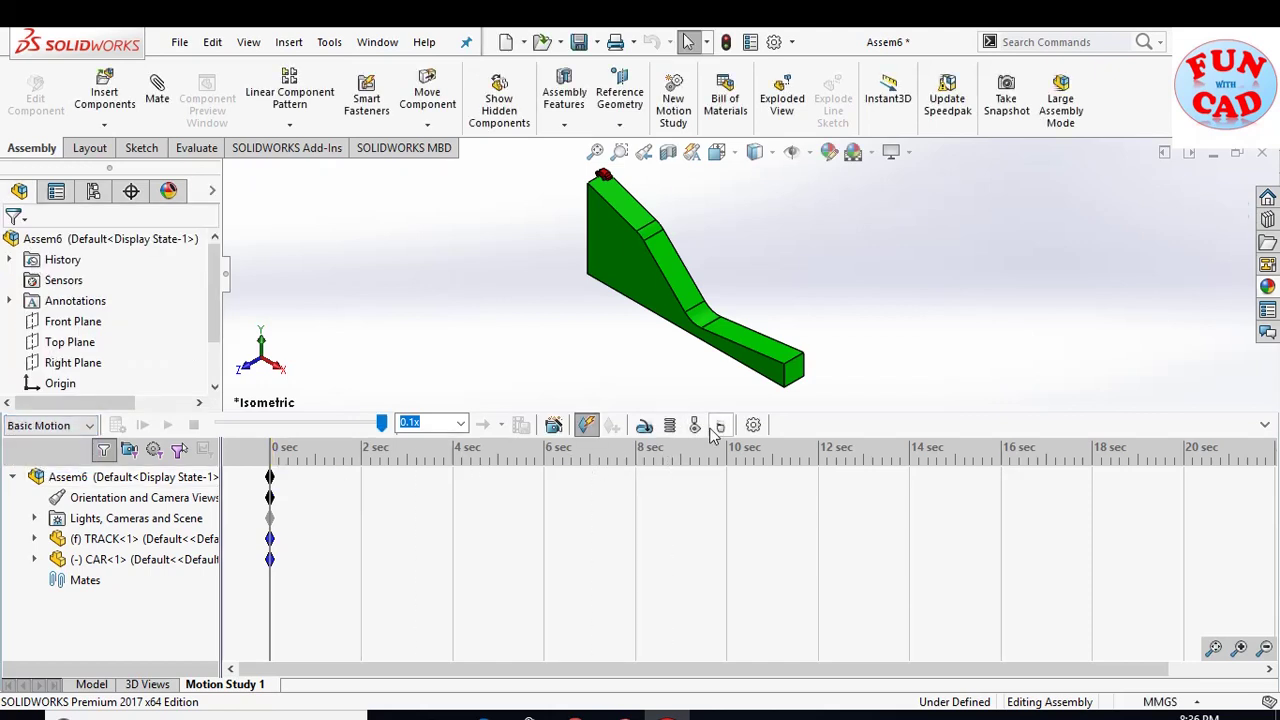
pyautogui.click(753, 426)
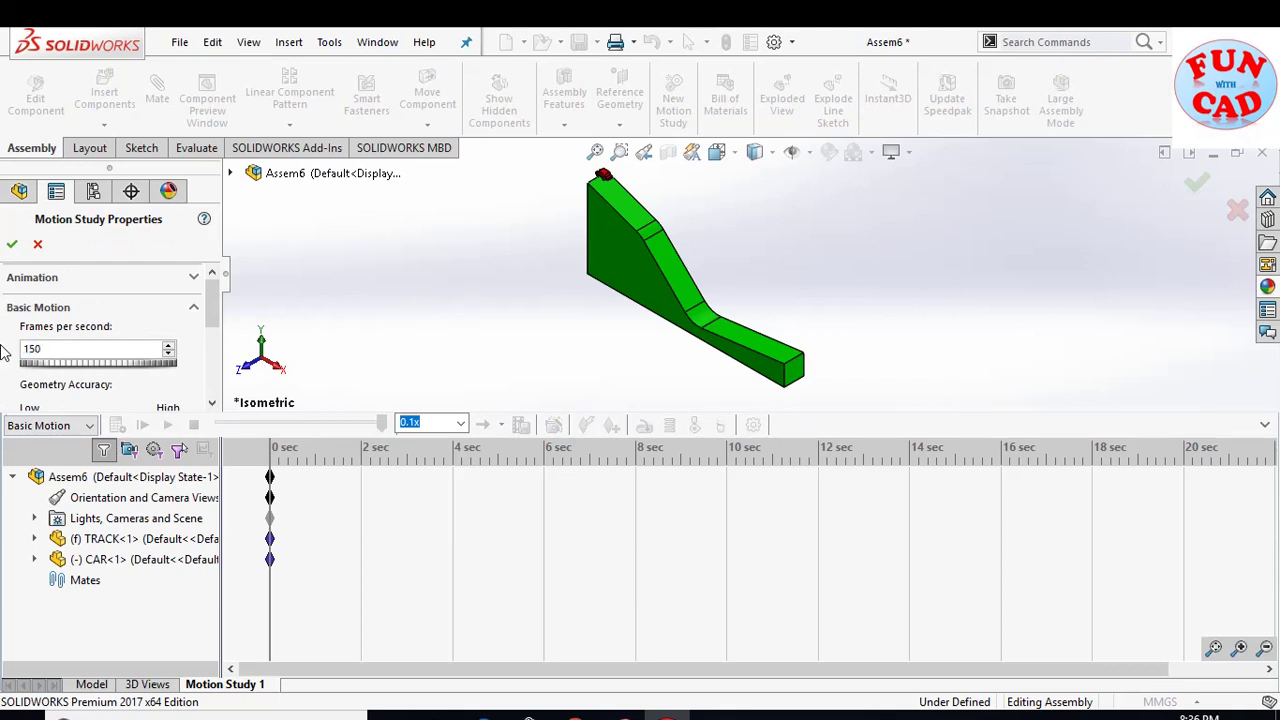
pyautogui.scroll(-2, 212, 310)
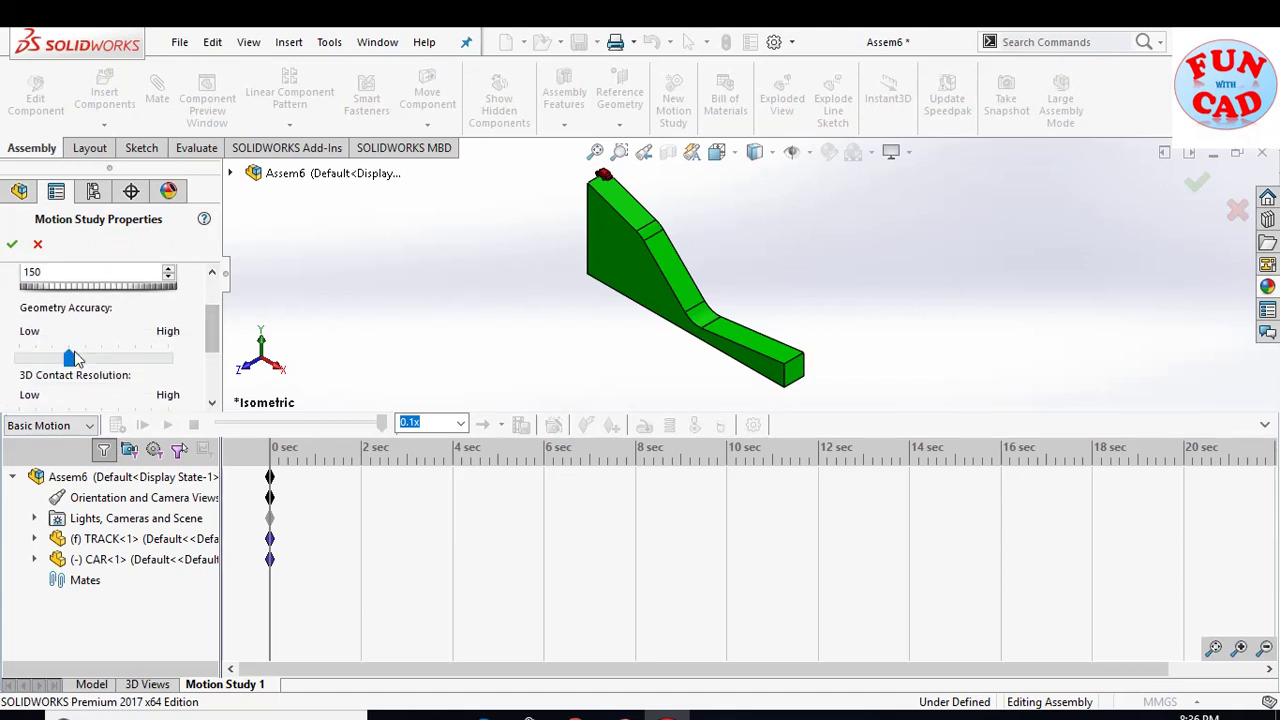
pyautogui.moveTo(207, 340); pyautogui.dragTo(213, 367)
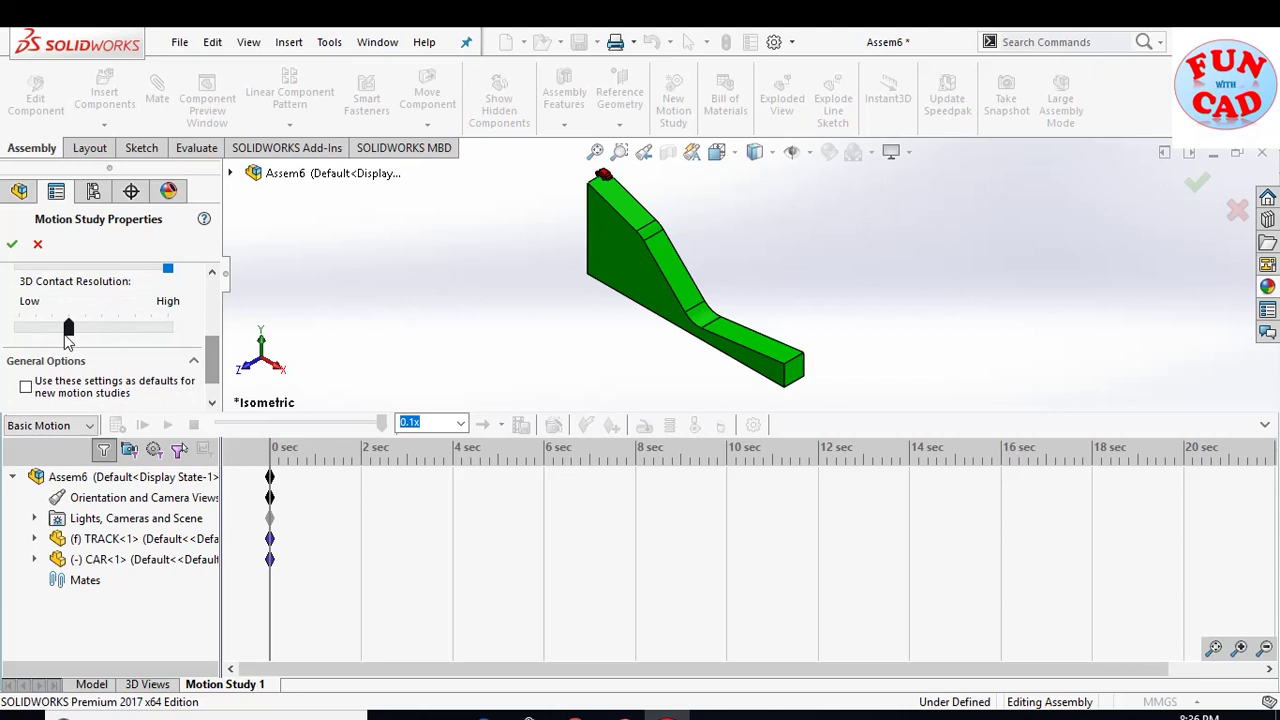
pyautogui.click(12, 244)
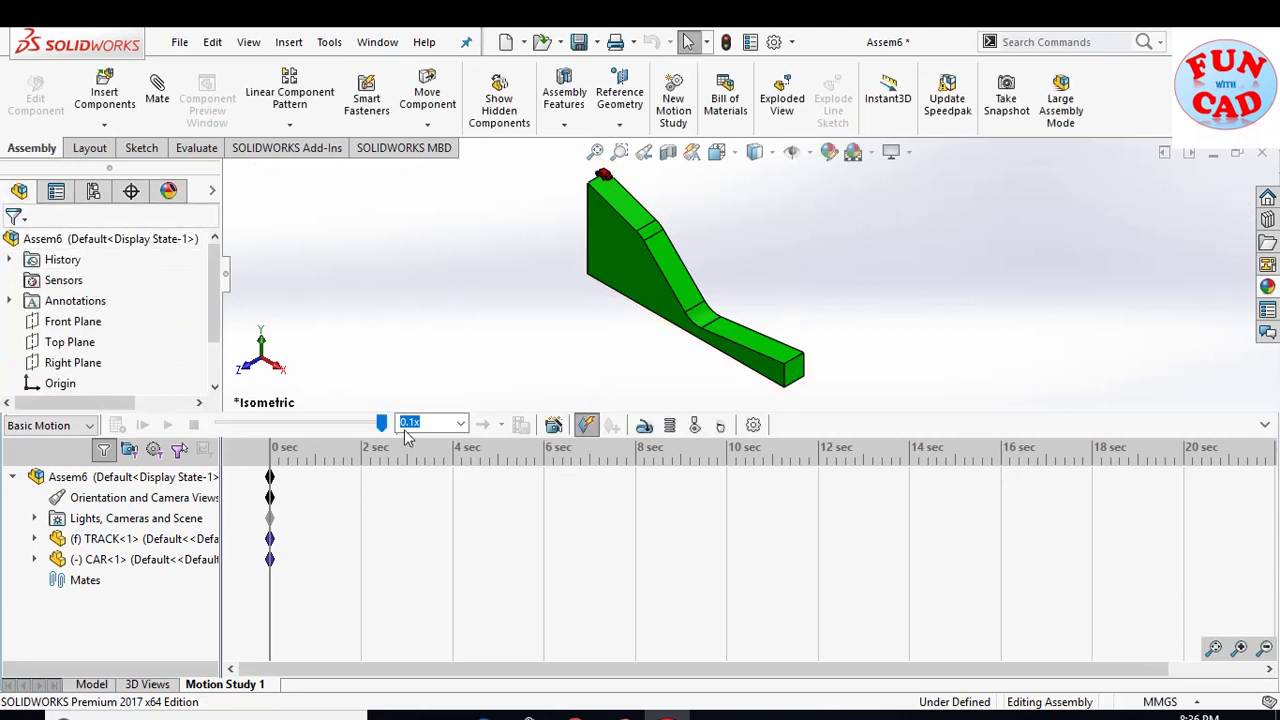
pyautogui.click(717, 428)
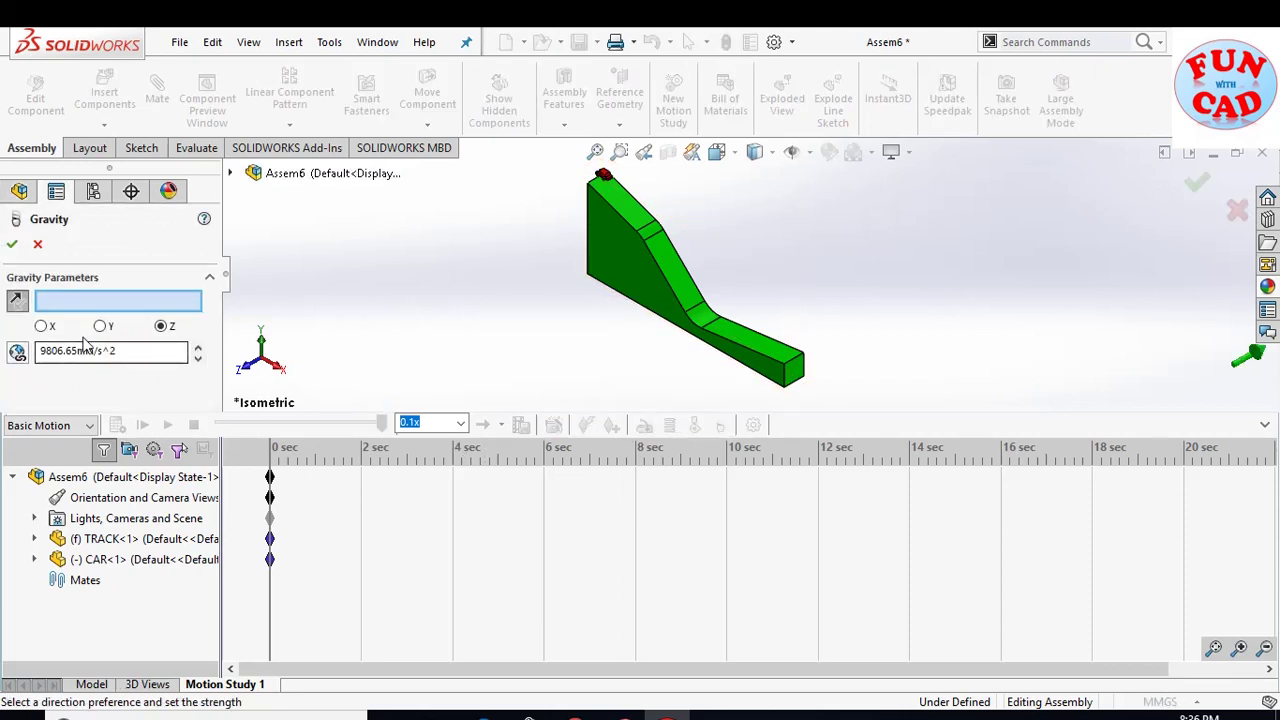
# Accept gravity along Z and add solid-body contact between TRACK and CAR.
pyautogui.click(12, 244)
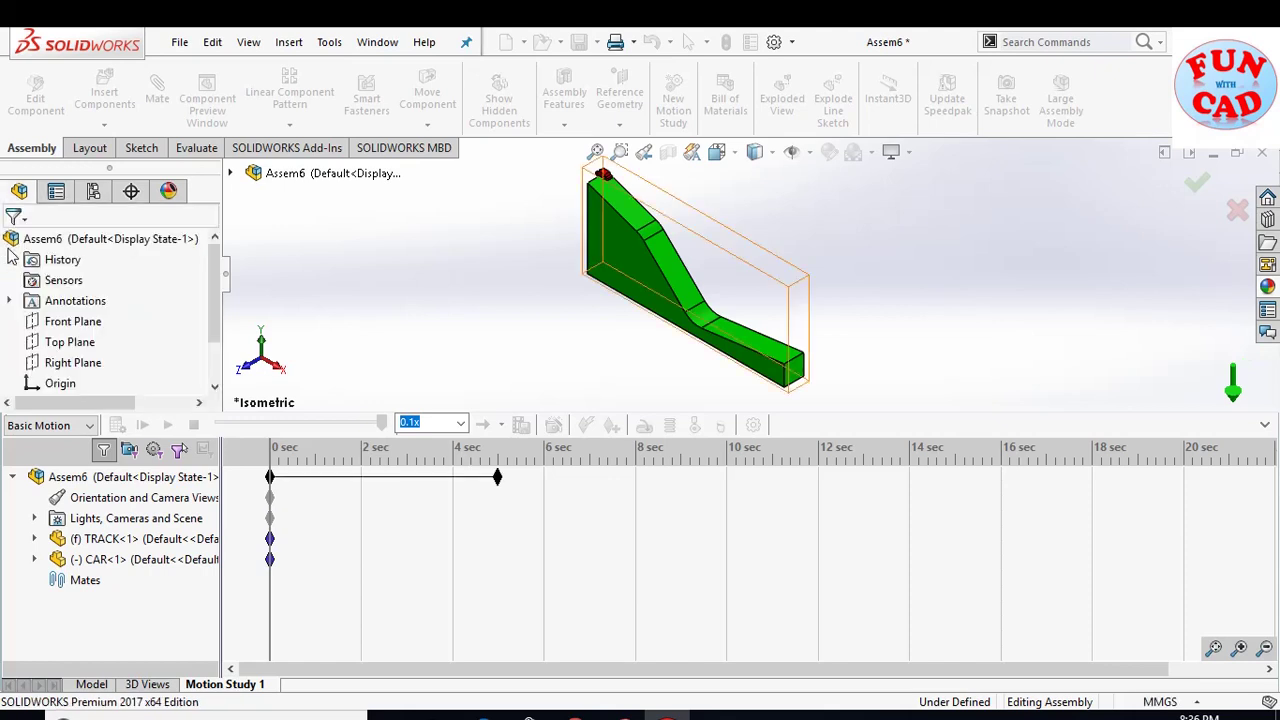
pyautogui.click(694, 431)
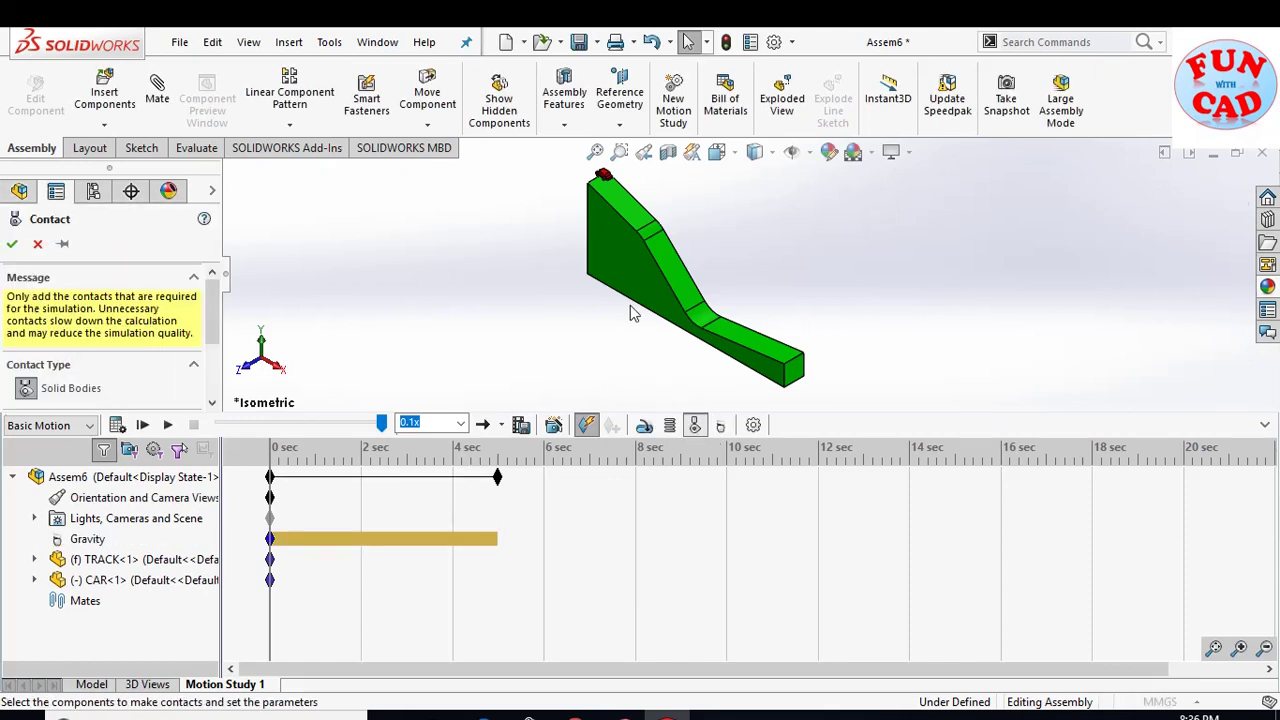
pyautogui.moveTo(552, 161)
pyautogui.mouseDown()
pyautogui.moveTo(690, 341)
pyautogui.moveTo(812, 404)
pyautogui.mouseUp()
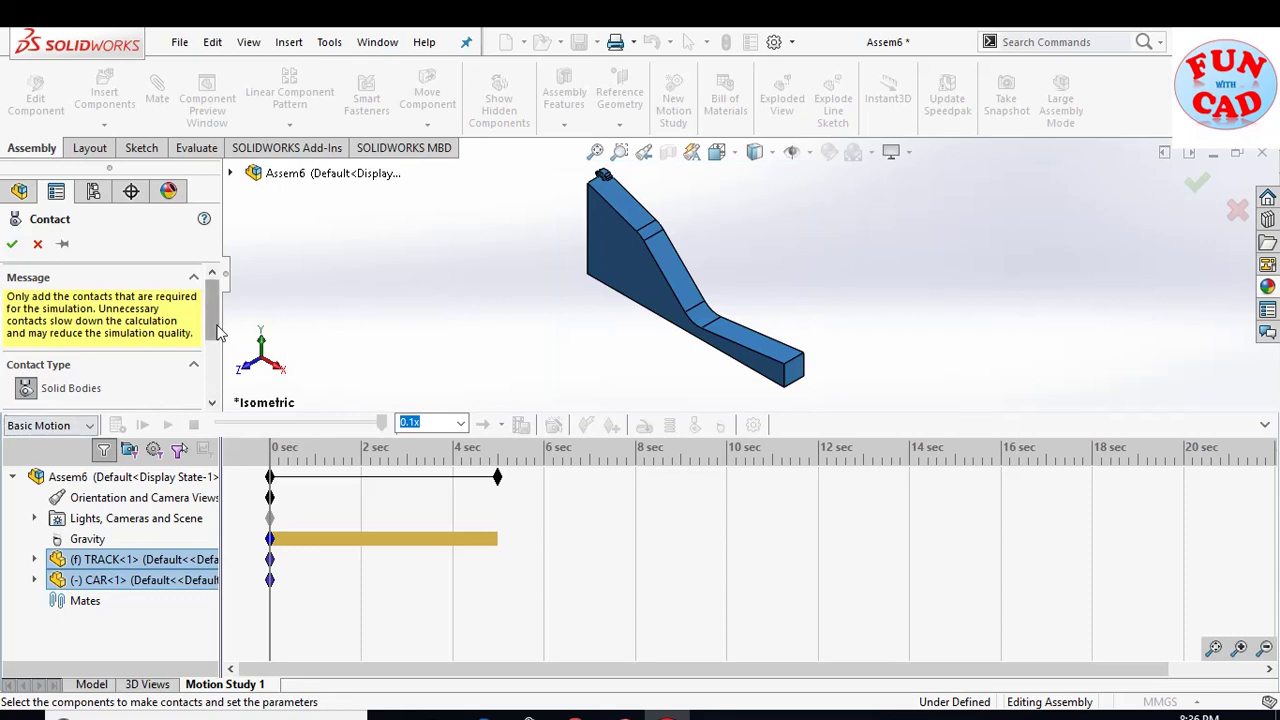
pyautogui.moveTo(212, 305); pyautogui.dragTo(212, 378)
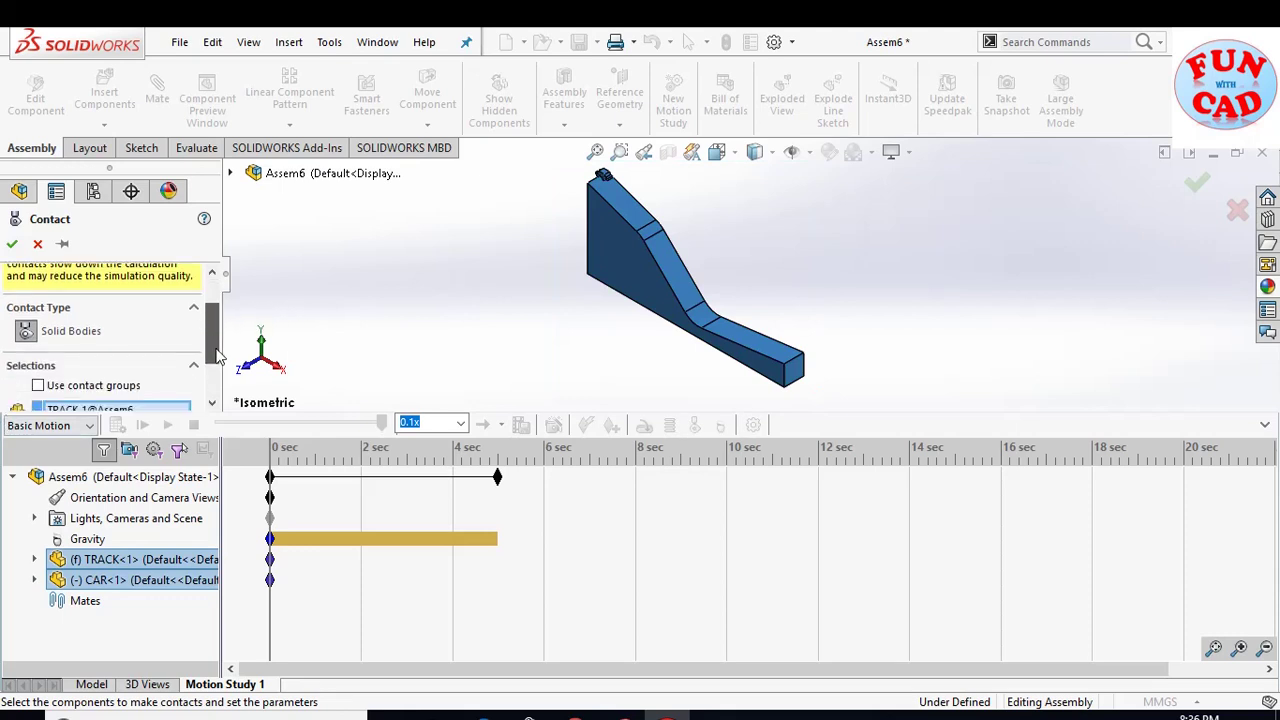
pyautogui.click(12, 244)
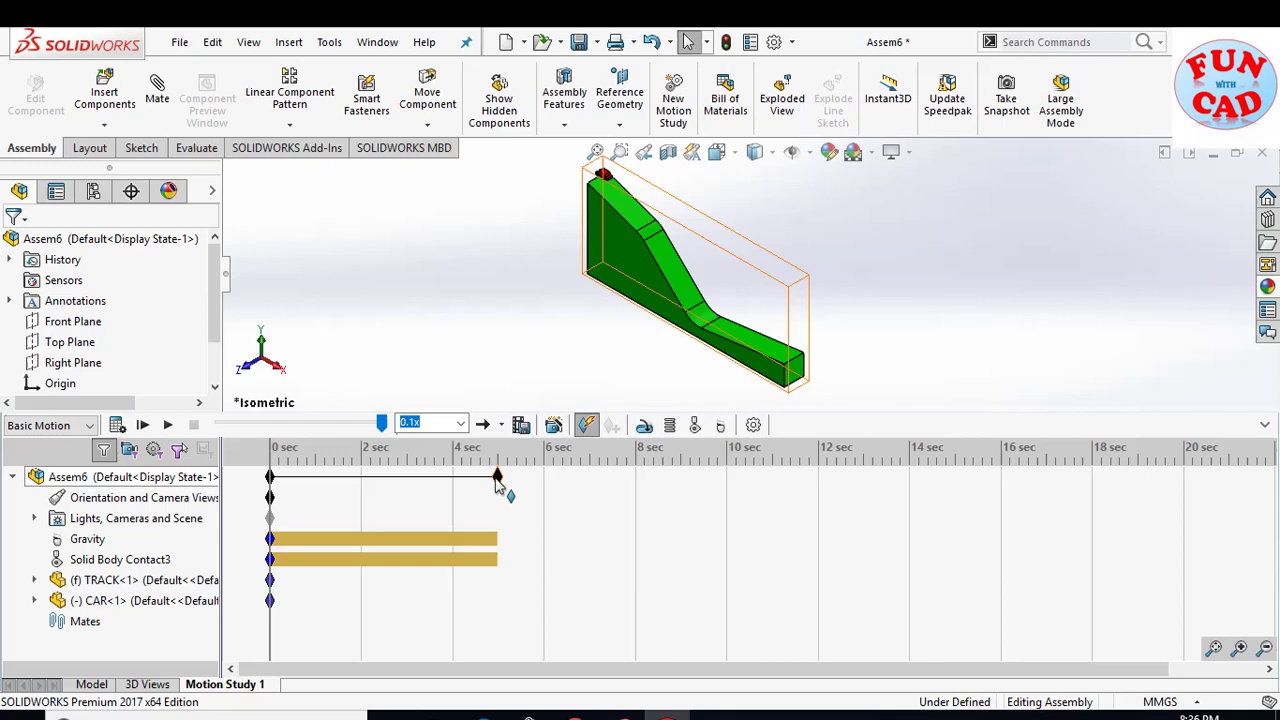
# Drag the Assem6 end key from 5 seconds back to 2 seconds.
pyautogui.moveTo(497, 479); pyautogui.dragTo(461, 480)
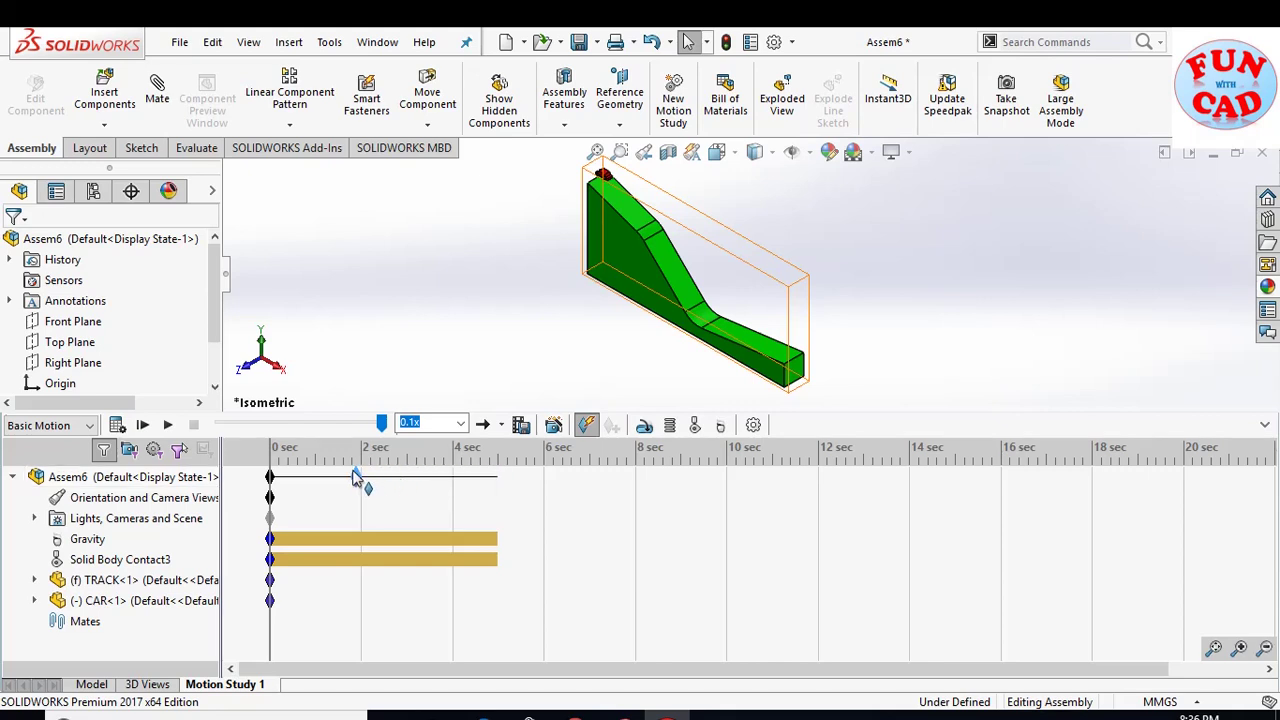
pyautogui.moveTo(358, 477); pyautogui.dragTo(361, 477)
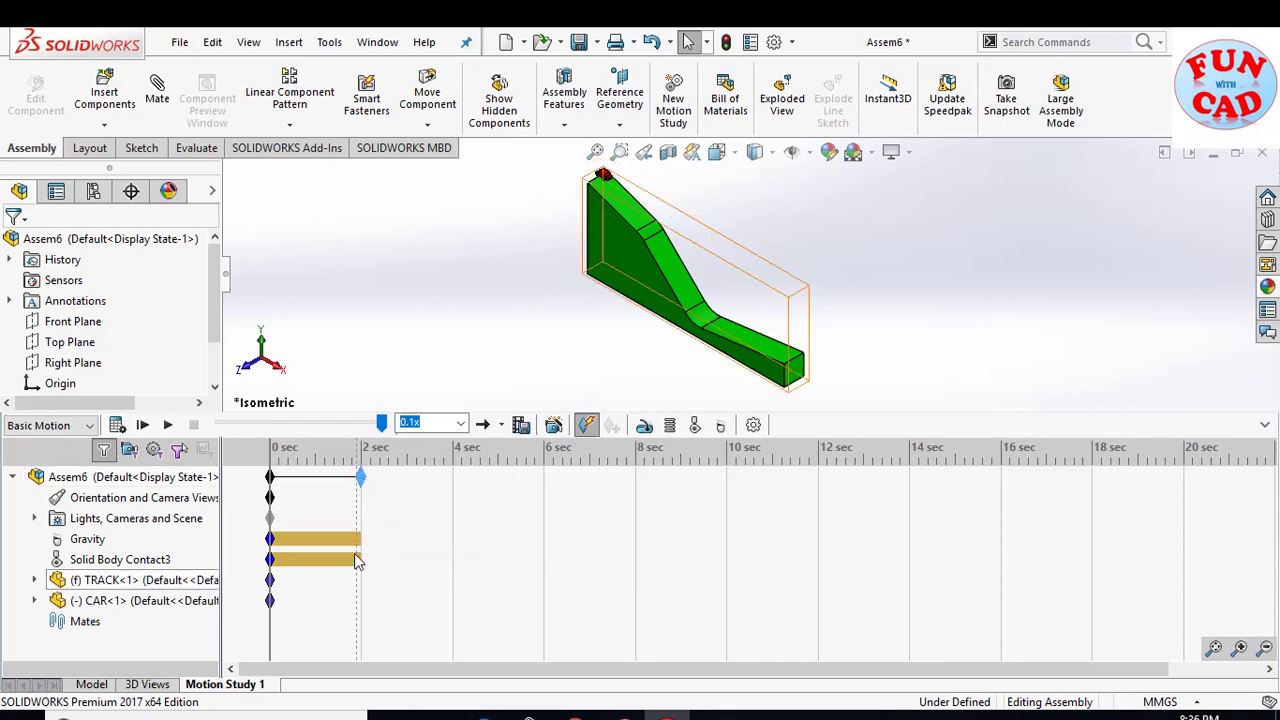
pyautogui.click(296, 593)
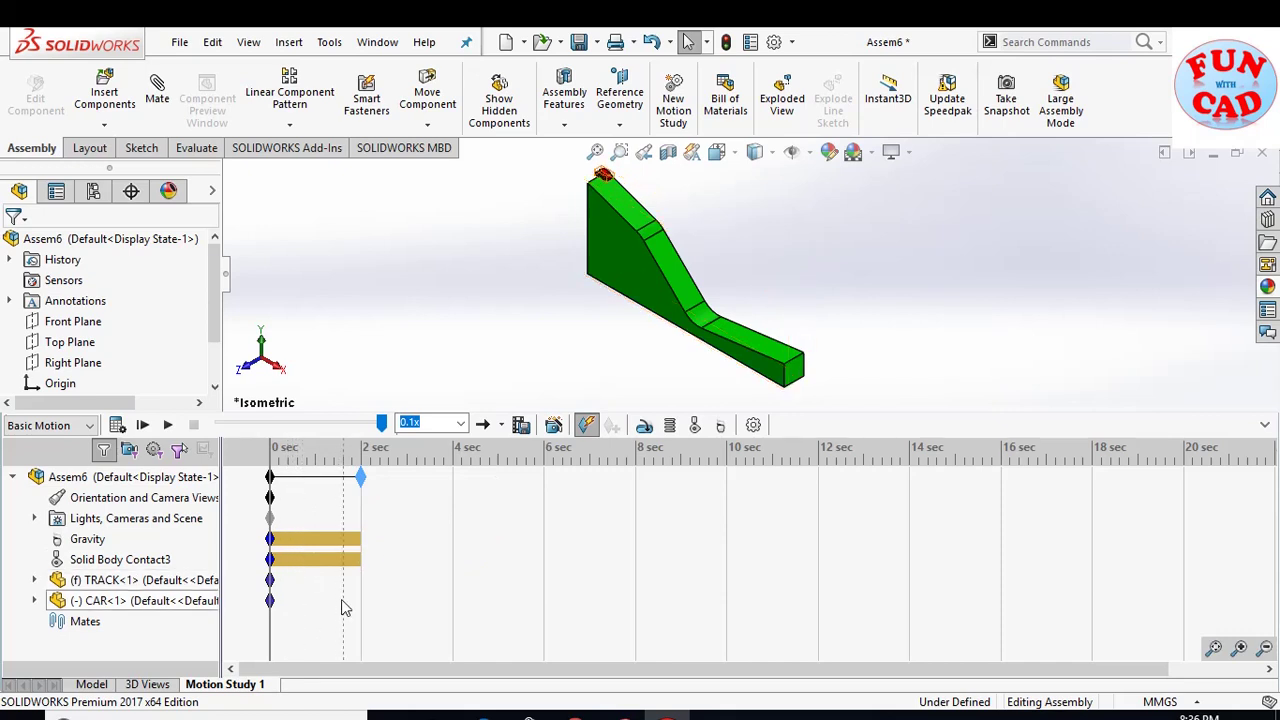
# Place CAR keys on the timeline at about 1.4 and 0.6 seconds.
pyautogui.rightClick(334, 608)
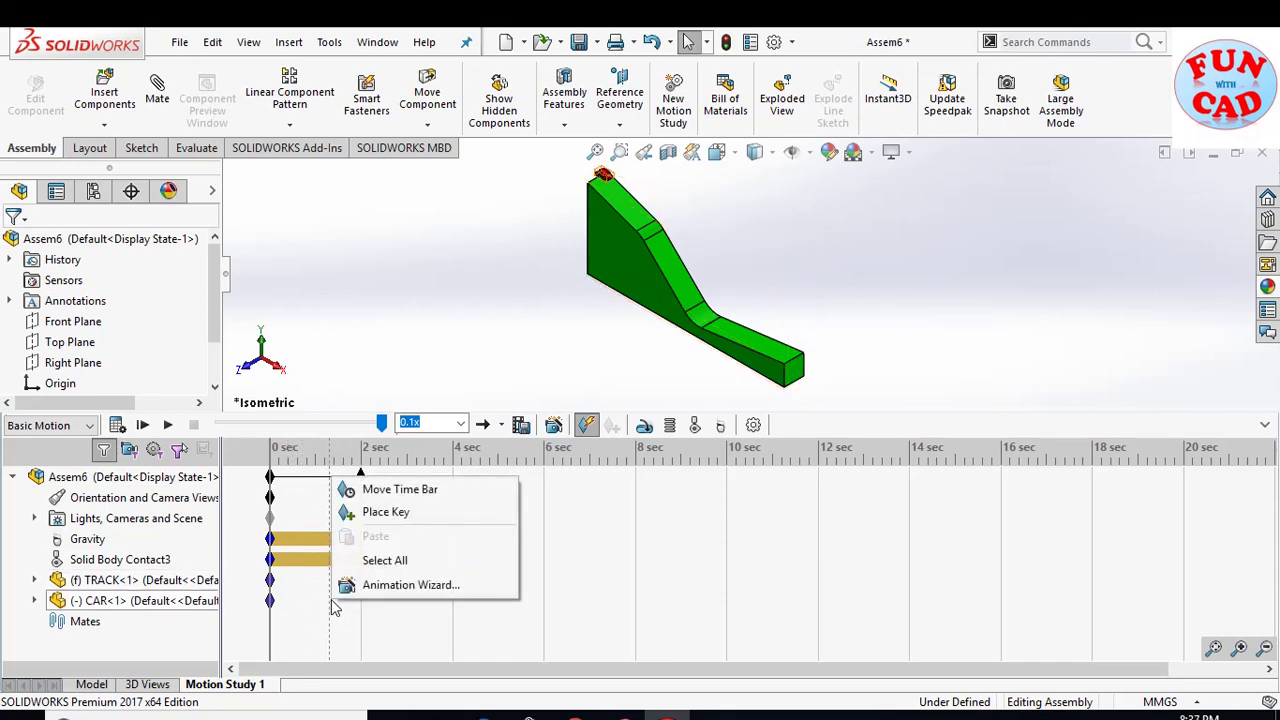
pyautogui.click(271, 466)
pyautogui.moveTo(271, 461); pyautogui.dragTo(333, 470)
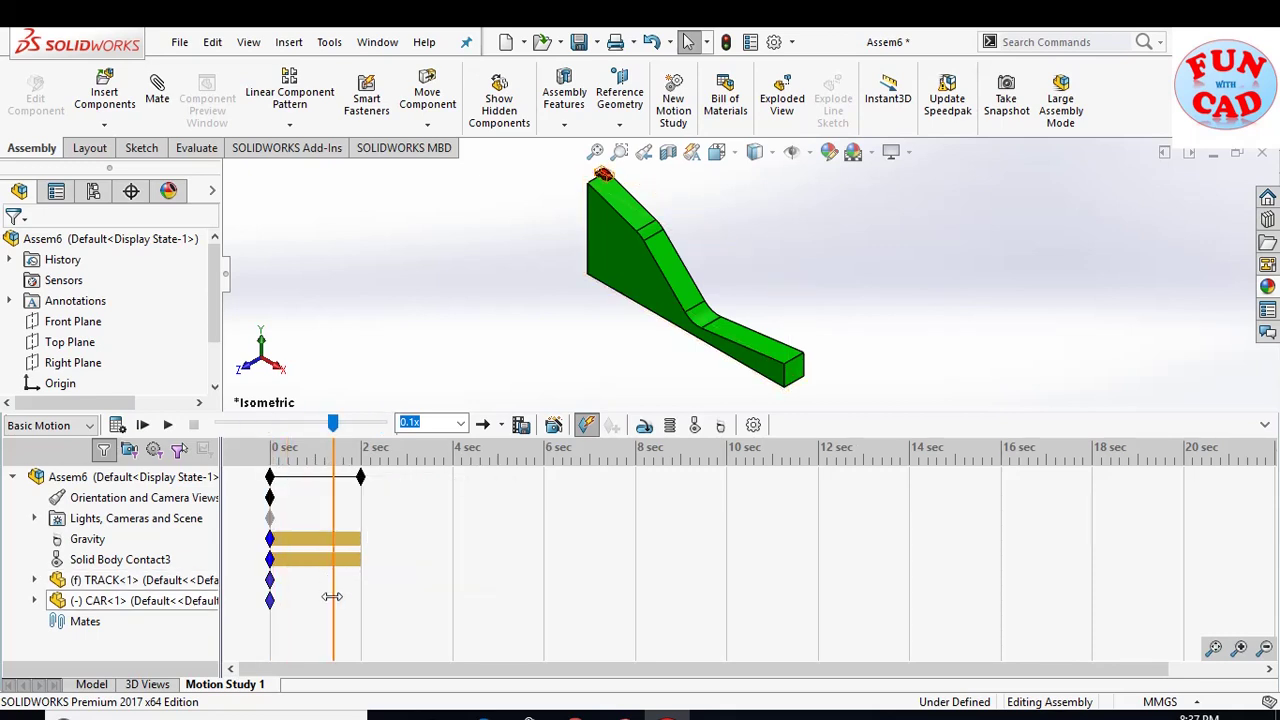
pyautogui.rightClick(332, 597)
pyautogui.click(365, 509)
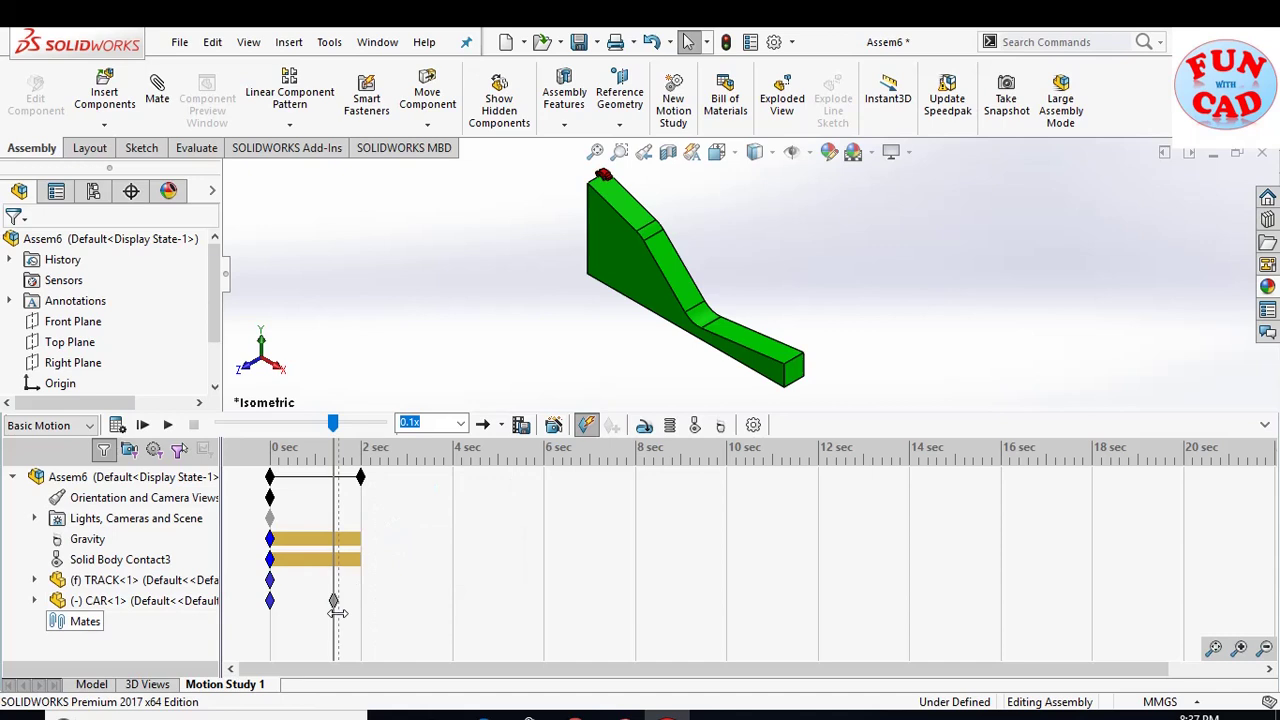
pyautogui.moveTo(333, 448); pyautogui.dragTo(296, 447)
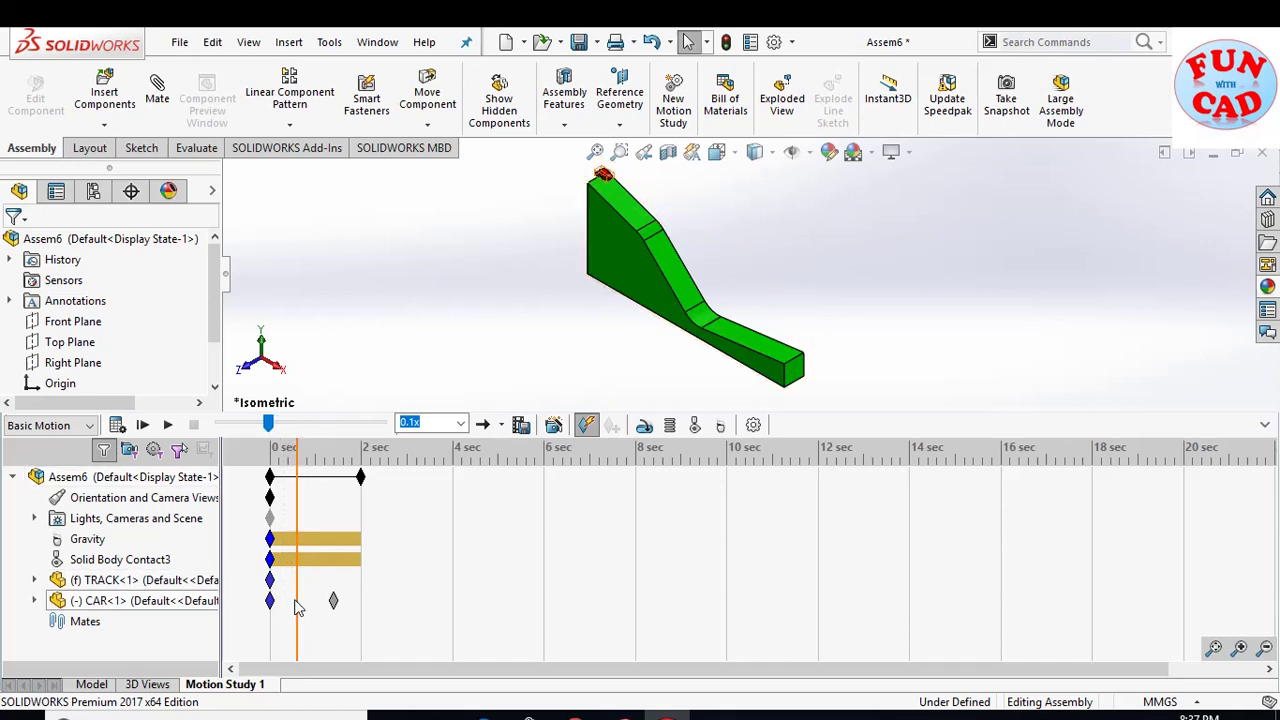
pyautogui.rightClick(296, 606)
pyautogui.click(362, 516)
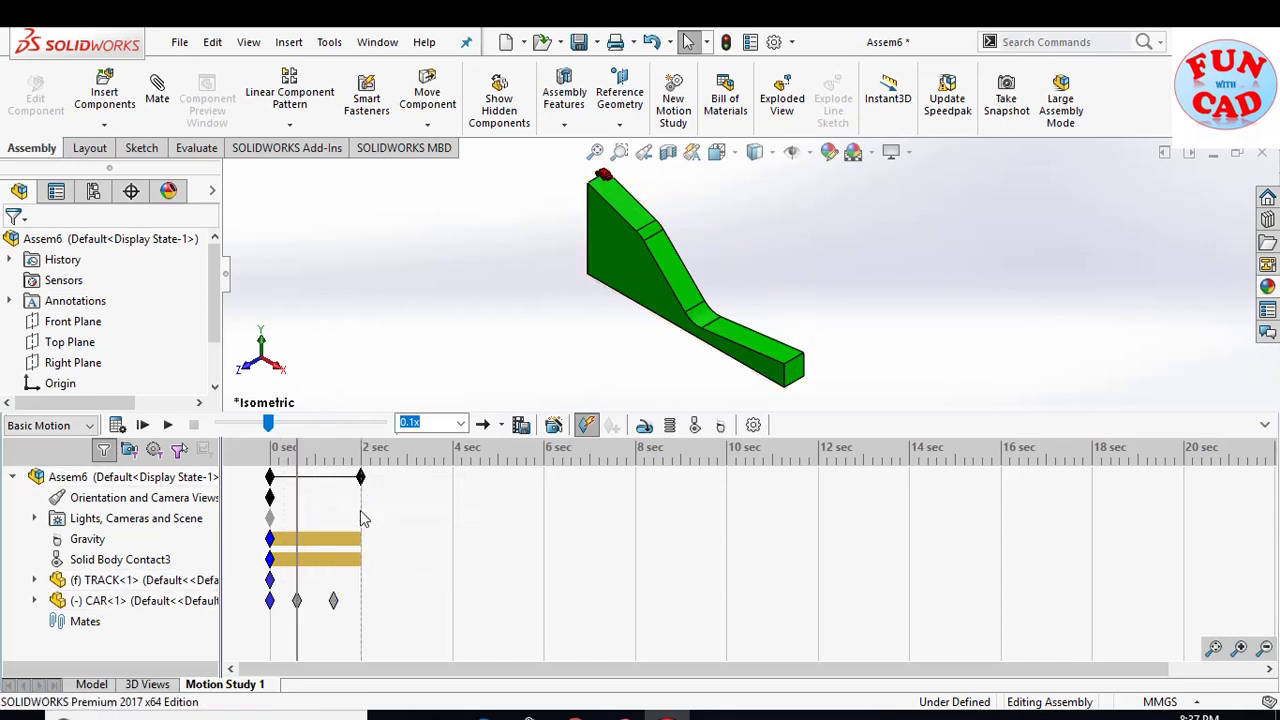
pyautogui.moveTo(296, 468); pyautogui.dragTo(333, 468)
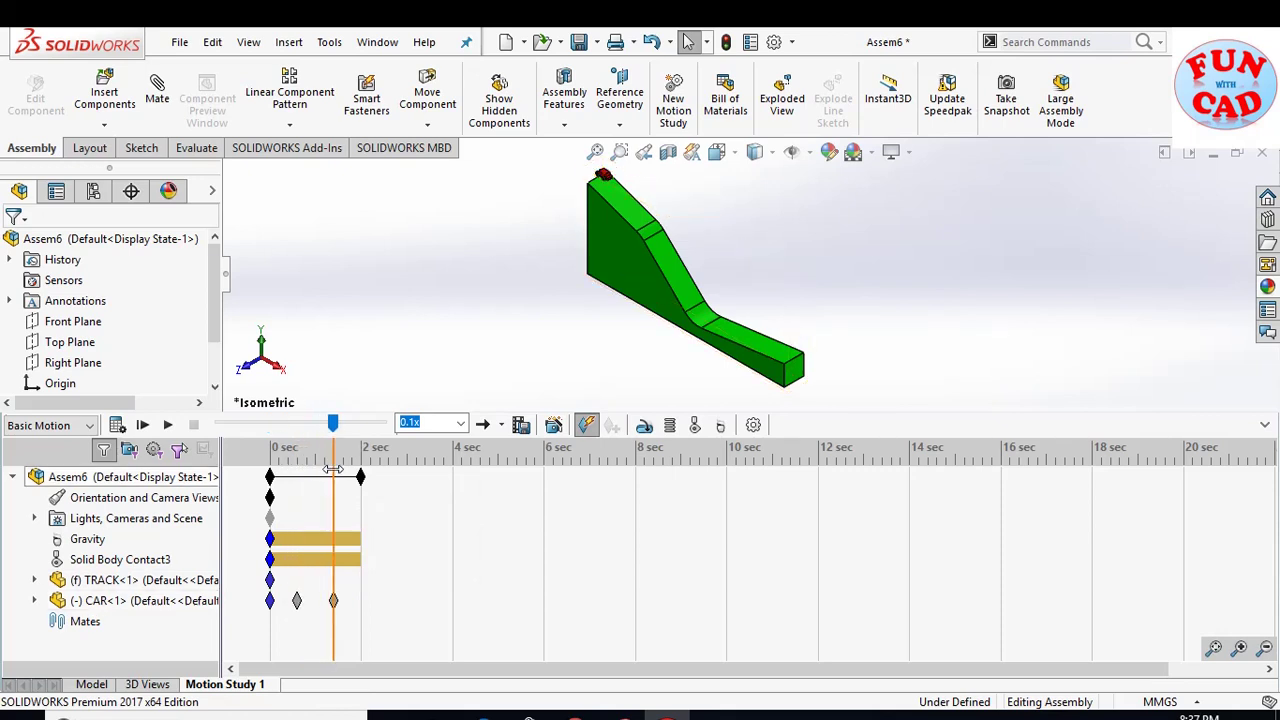
pyautogui.rightClick(333, 602)
# Hide CAR<1> at the 1.4-second key and calculate the study.
pyautogui.click(173, 609)
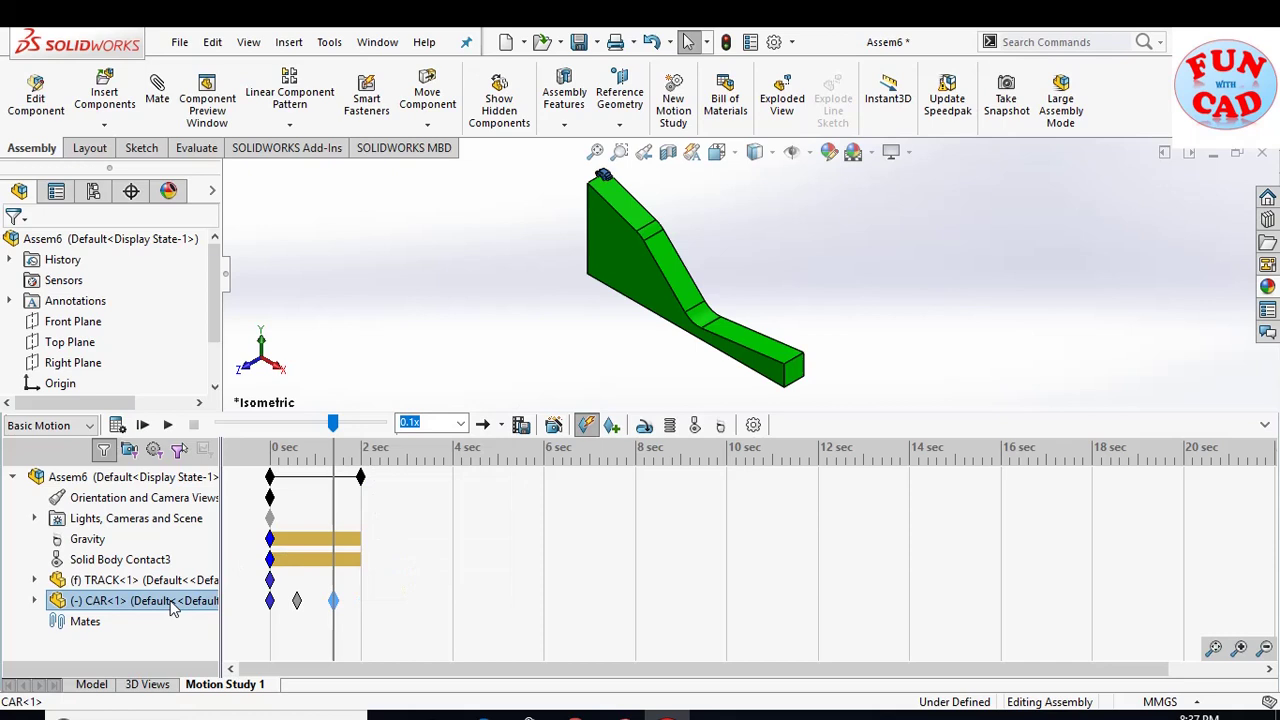
pyautogui.rightClick(173, 609)
pyautogui.click(262, 358)
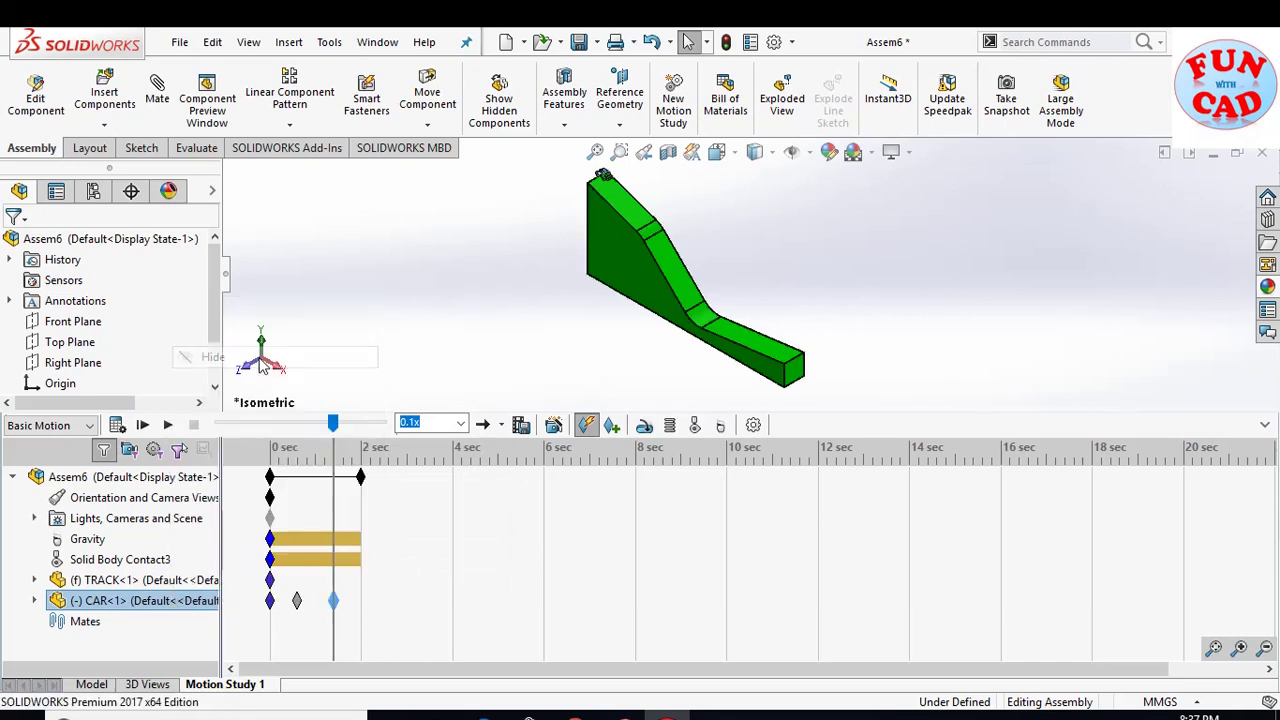
pyautogui.click(117, 425)
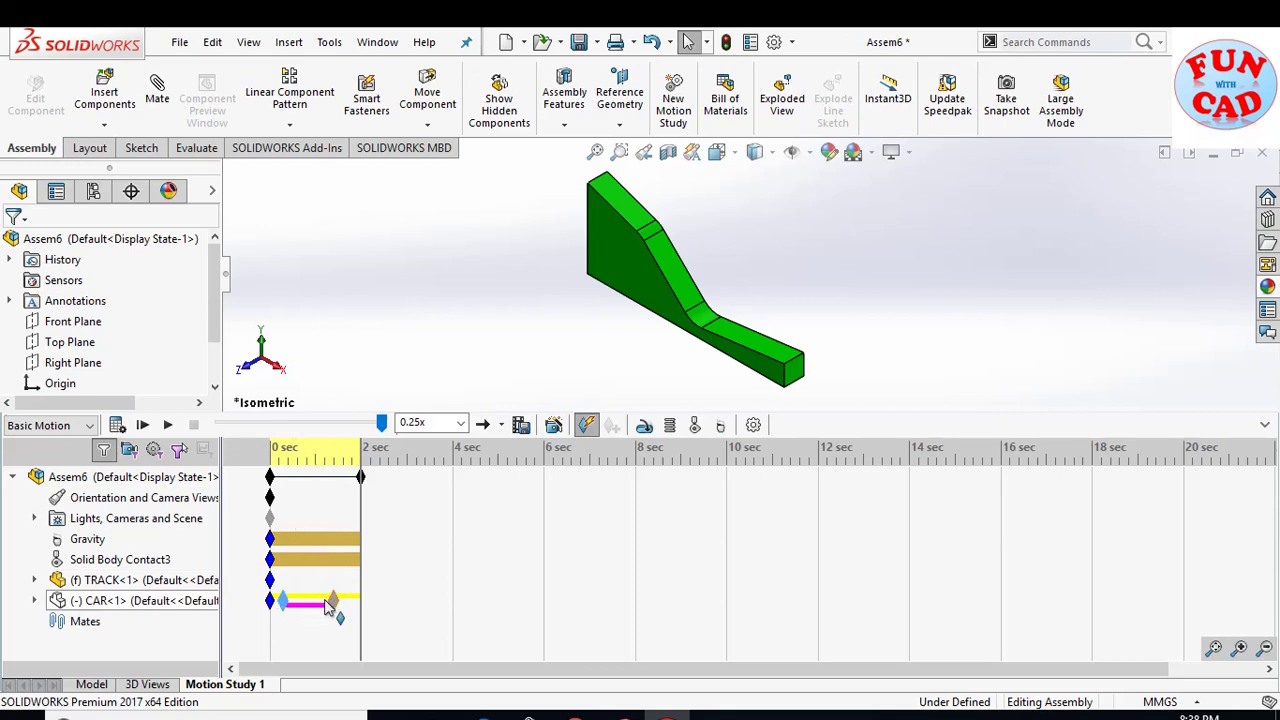
# Shift the CAR hide key earlier and place a new CAR key at 1.1 seconds.
pyautogui.moveTo(325, 604); pyautogui.dragTo(301, 604)
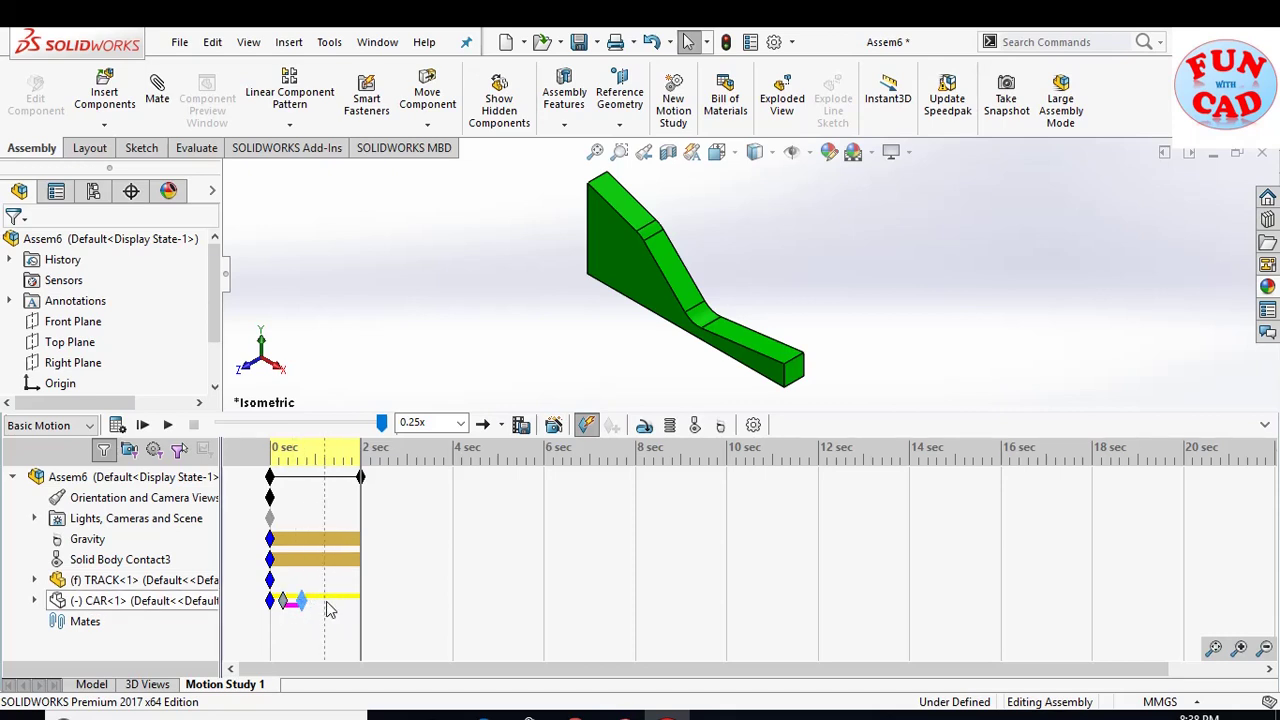
pyautogui.click(355, 562)
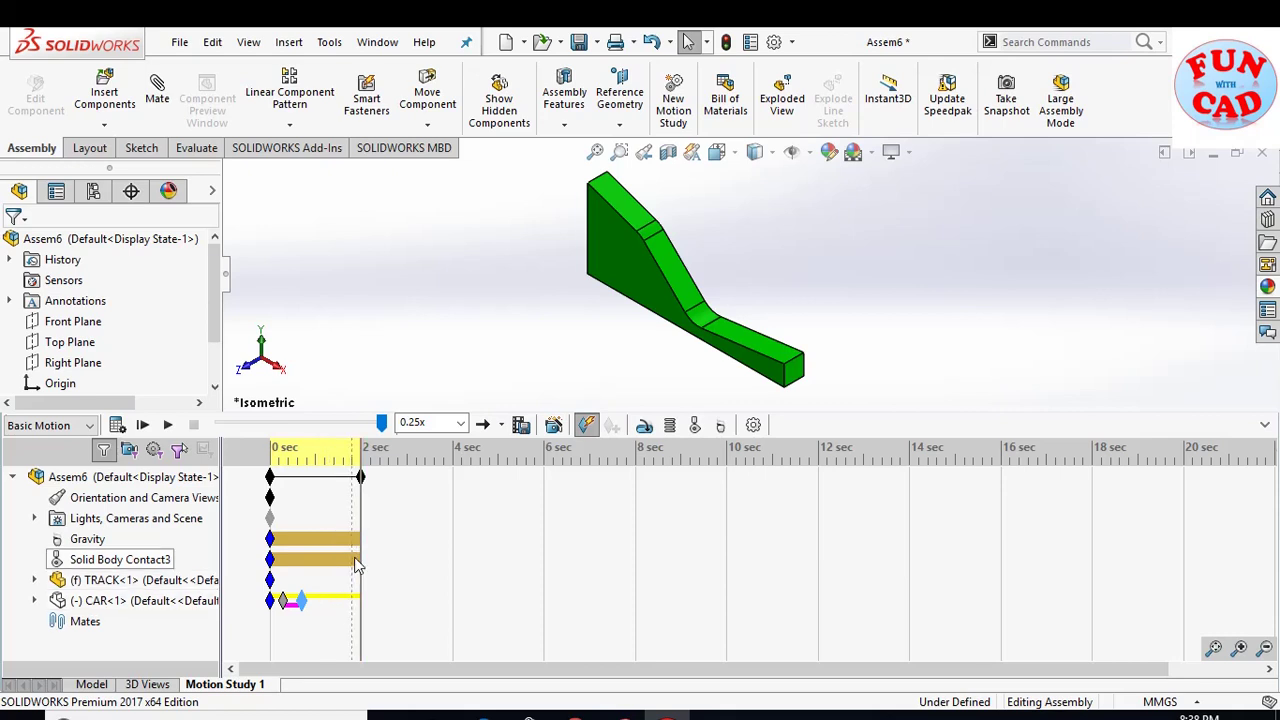
pyautogui.moveTo(357, 559); pyautogui.dragTo(318, 560)
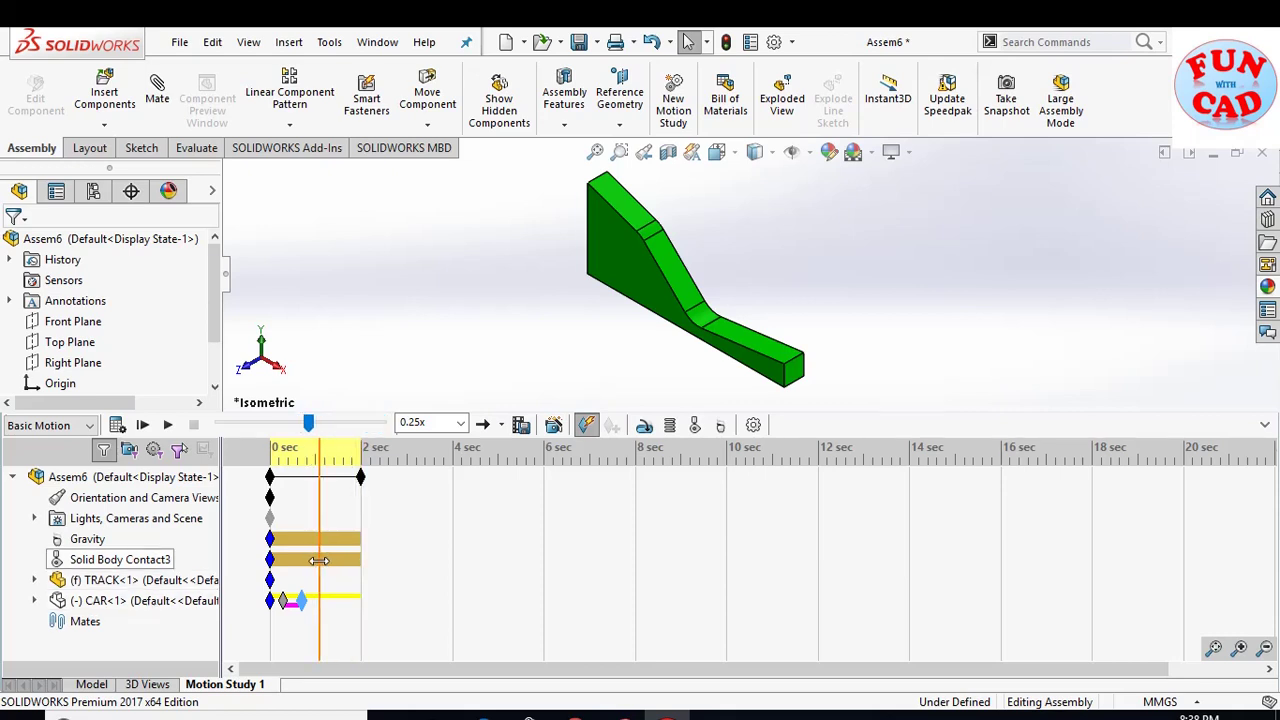
pyautogui.click(313, 600)
pyautogui.rightClick(319, 601)
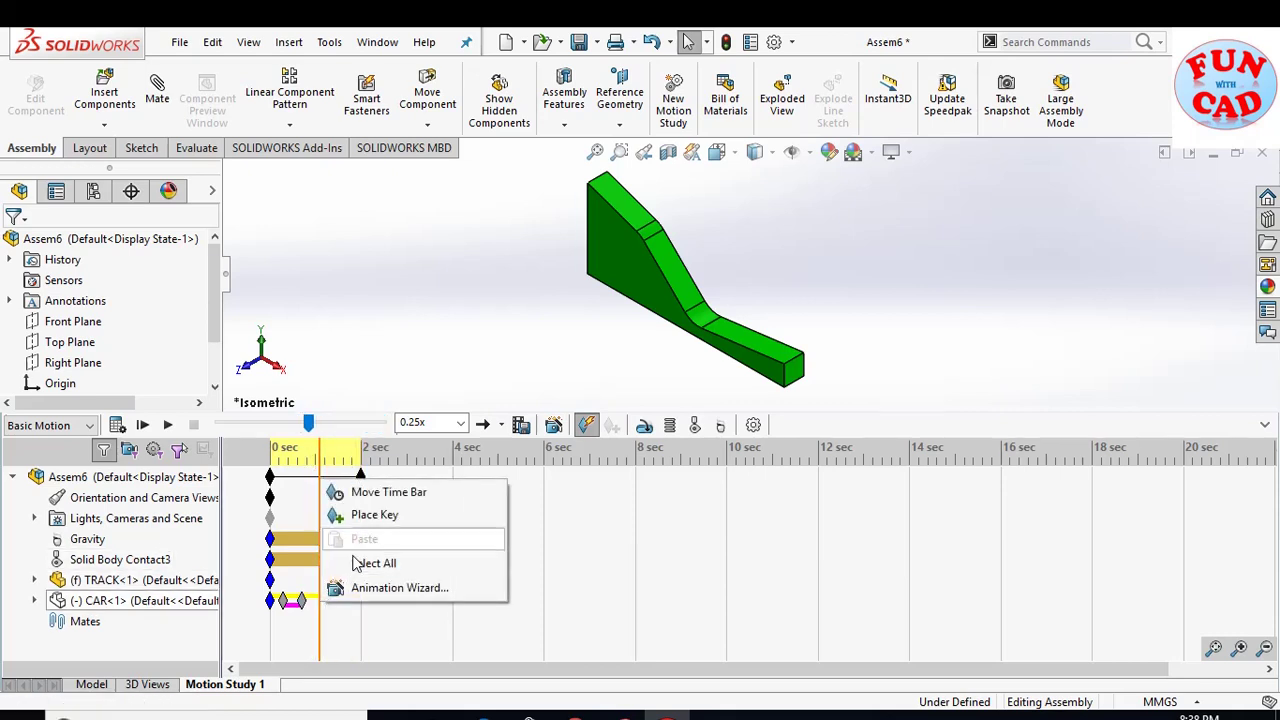
pyautogui.click(371, 514)
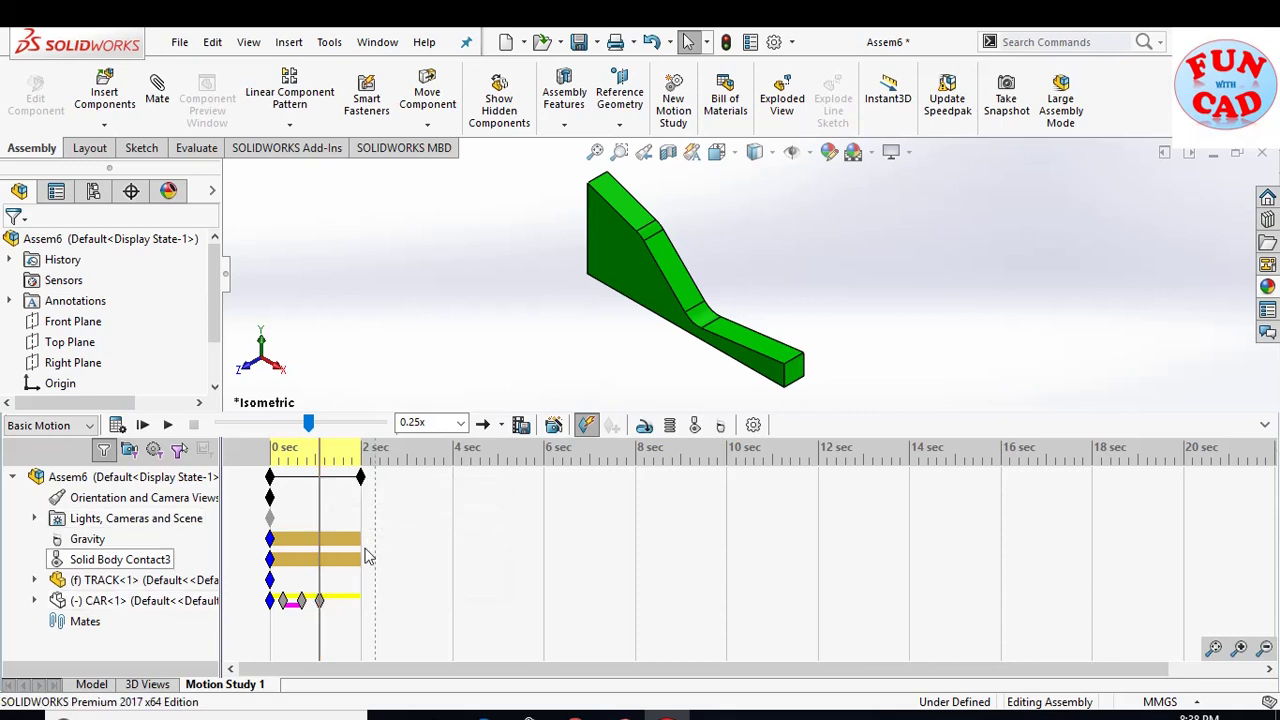
# Place another CAR key at about 1.4 seconds.
pyautogui.rightClick(320, 602)
pyautogui.click(318, 600)
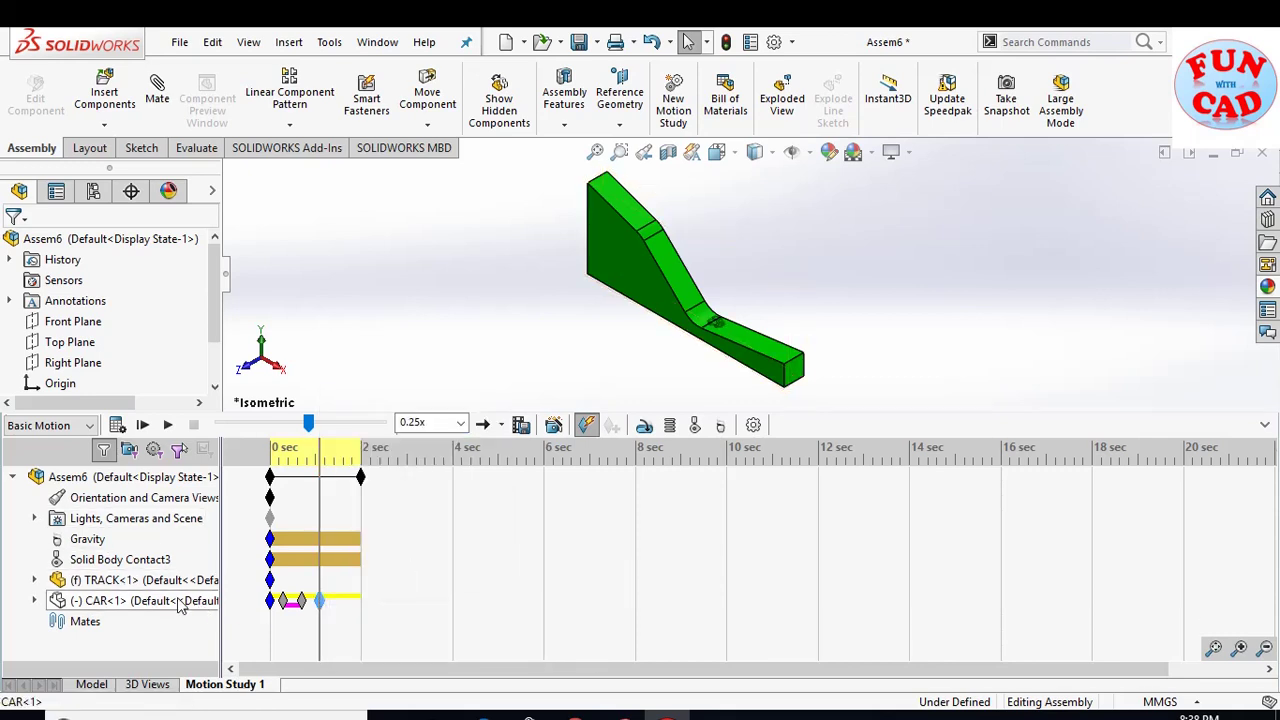
pyautogui.moveTo(324, 470); pyautogui.dragTo(334, 459)
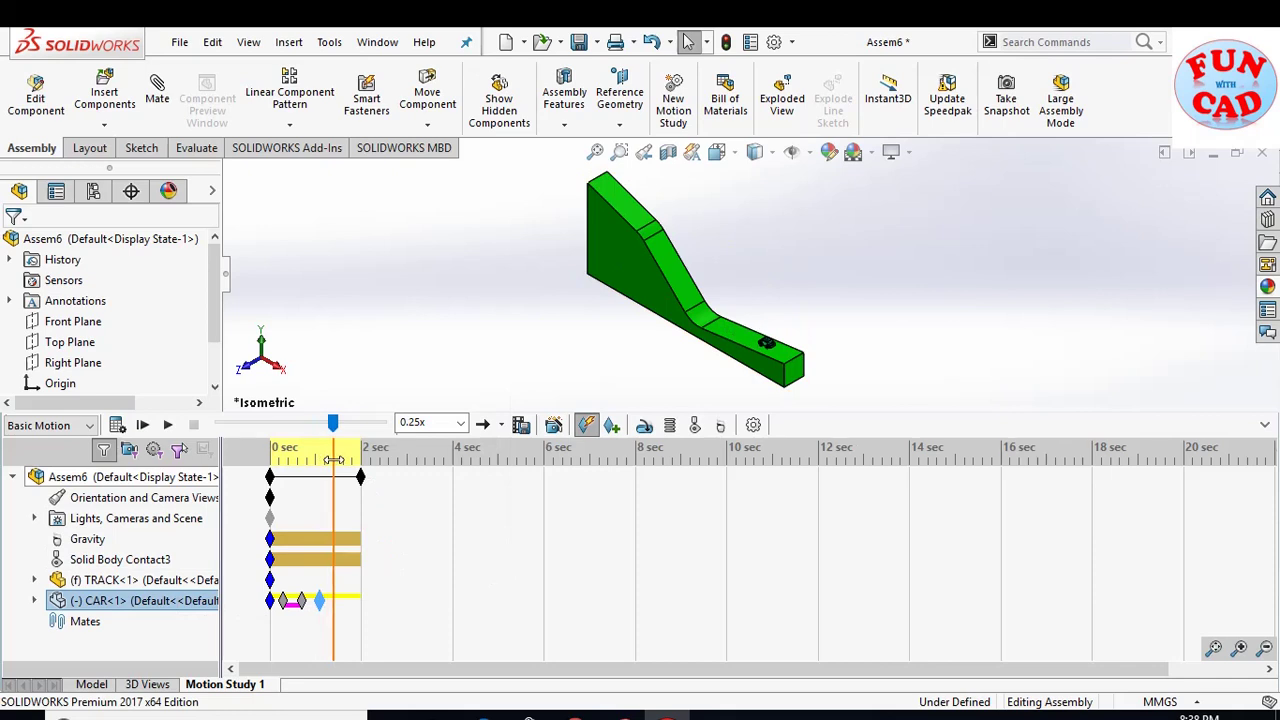
pyautogui.rightClick(332, 600)
pyautogui.click(380, 514)
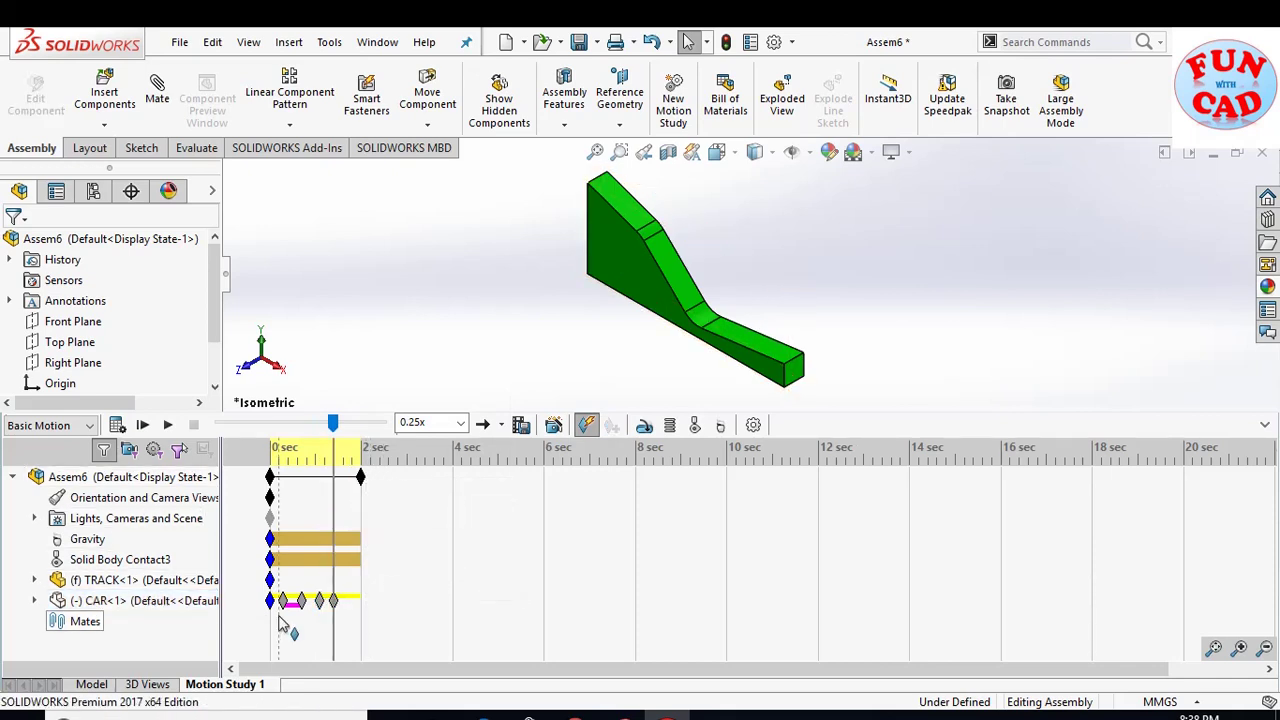
# Make CAR<1> visible again at about 1.4 seconds and recalculate the motion study.
pyautogui.click(172, 608)
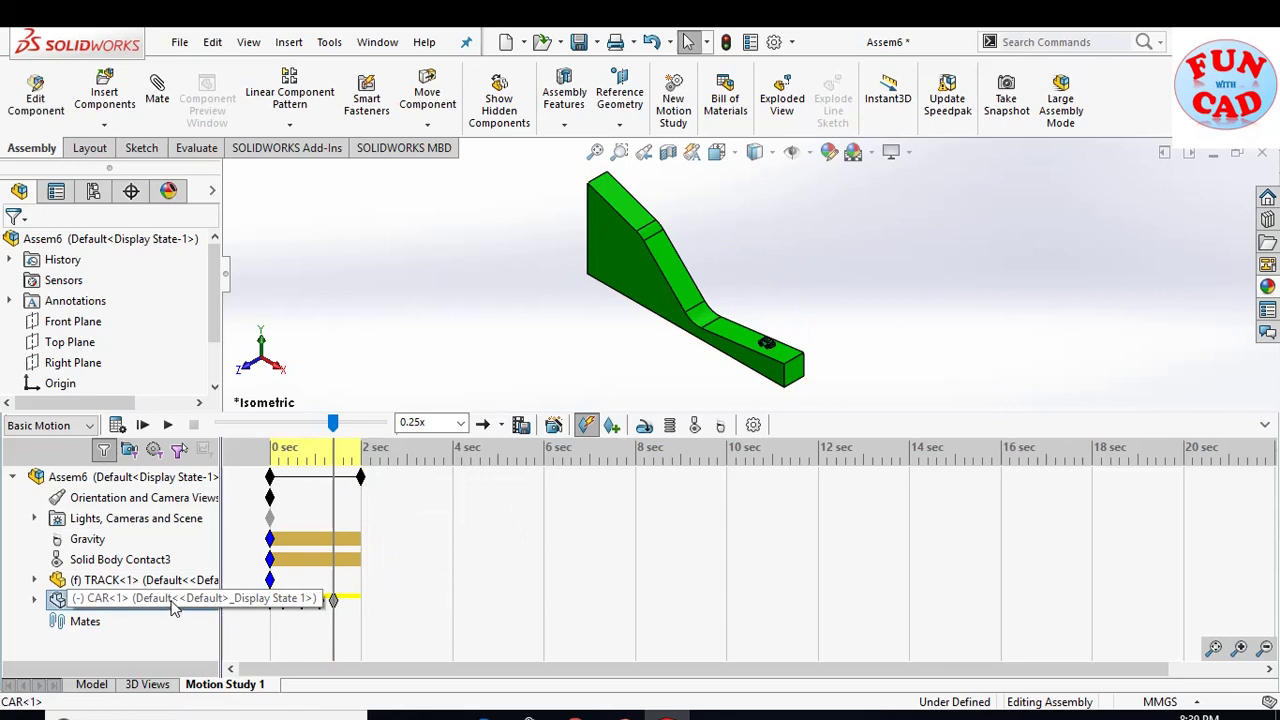
pyautogui.rightClick(172, 608)
pyautogui.click(220, 362)
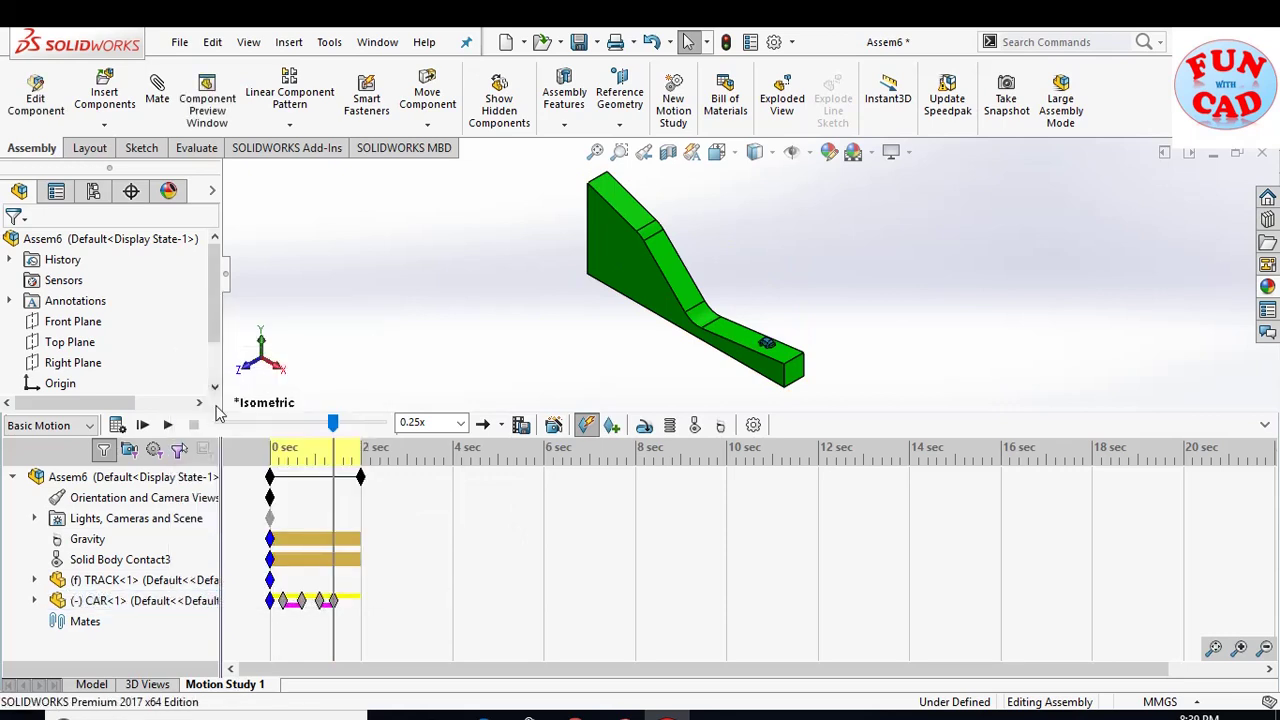
pyautogui.click(118, 426)
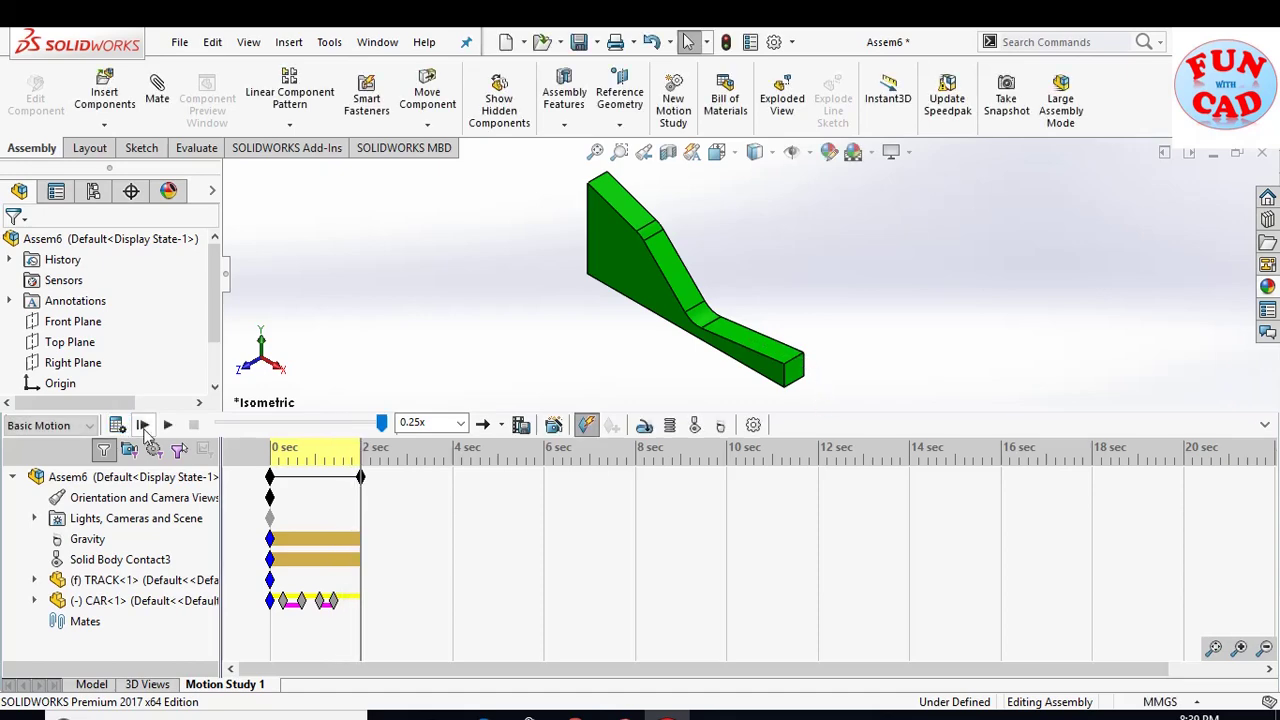
pyautogui.click(1266, 426)
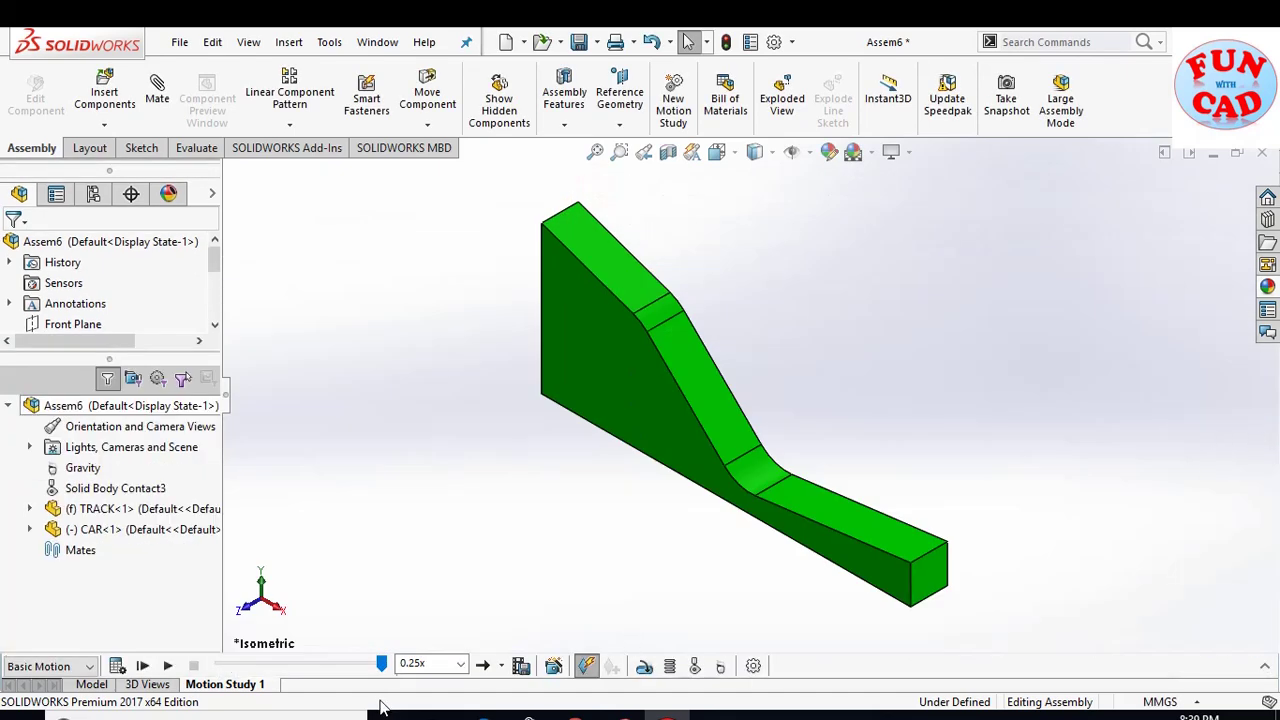
pyautogui.click(168, 666)
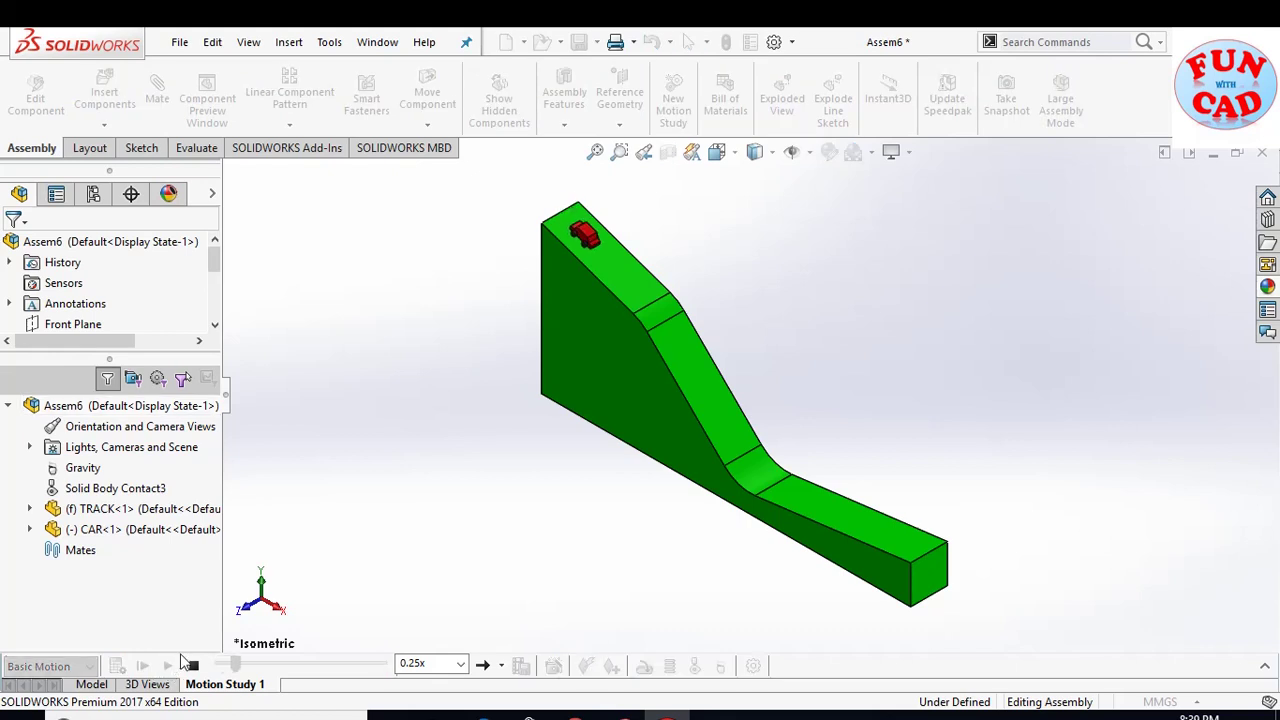